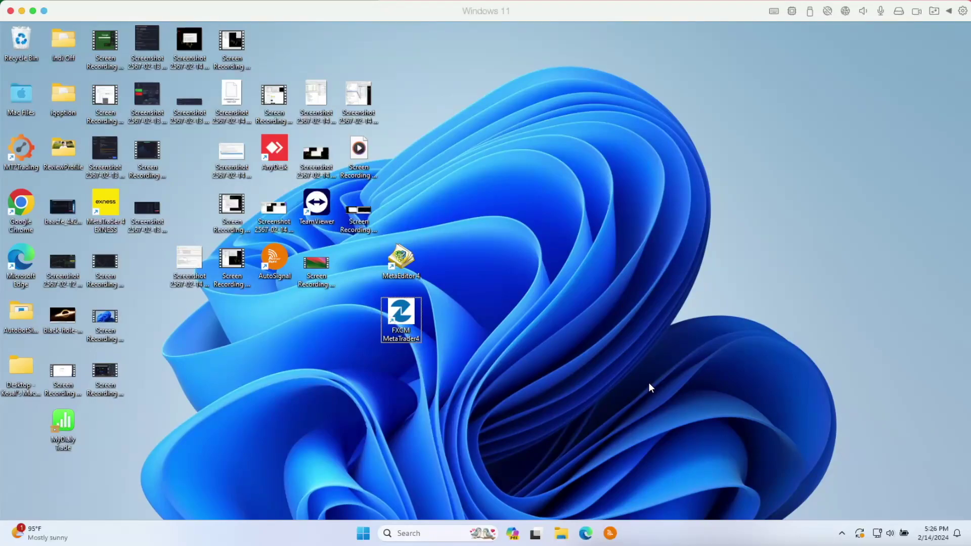
# - Launch FXCM MetaTrader 4 from its desktop shortcut
pyautogui.rightClick(404, 319)
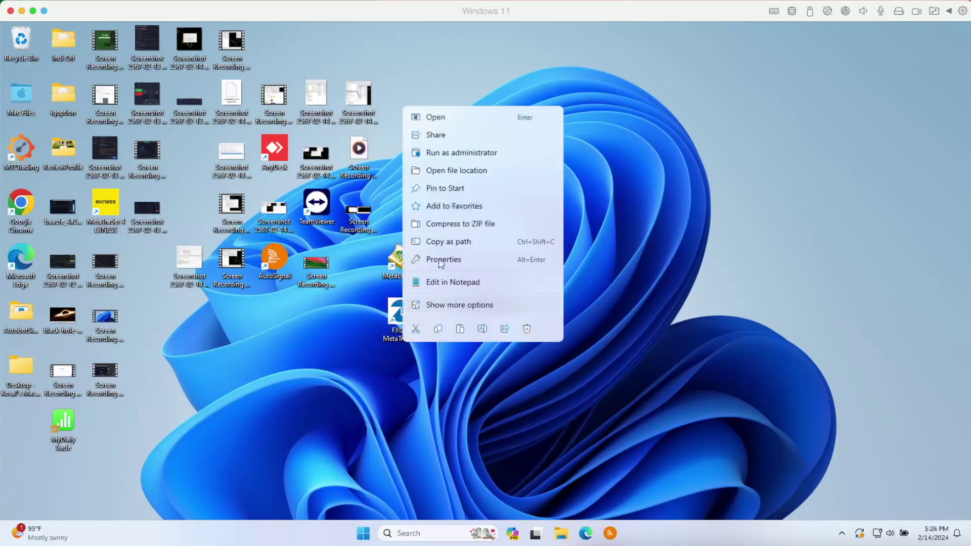
pyautogui.click(438, 121)
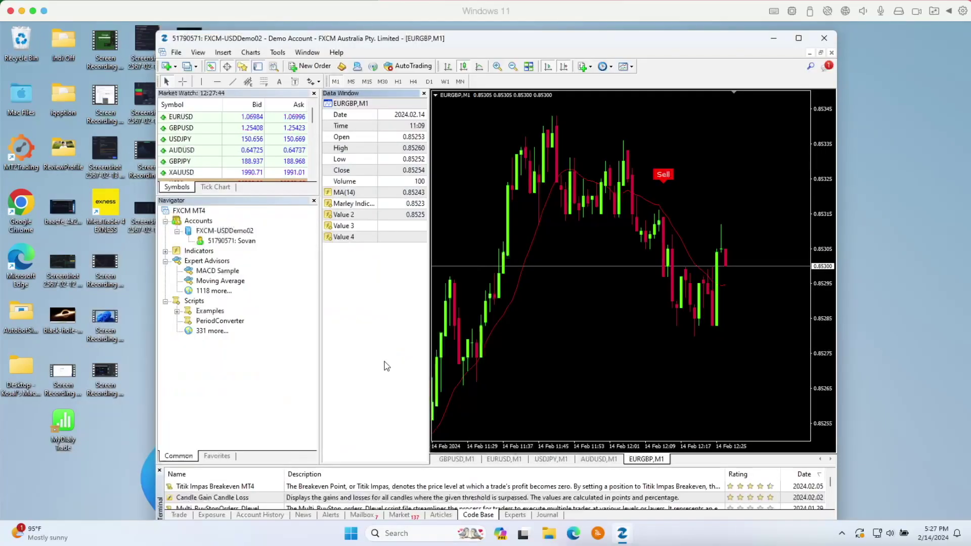
# - Open the Downloads folder and extract the AutoSignal_connector zip
pyautogui.click(549, 533)
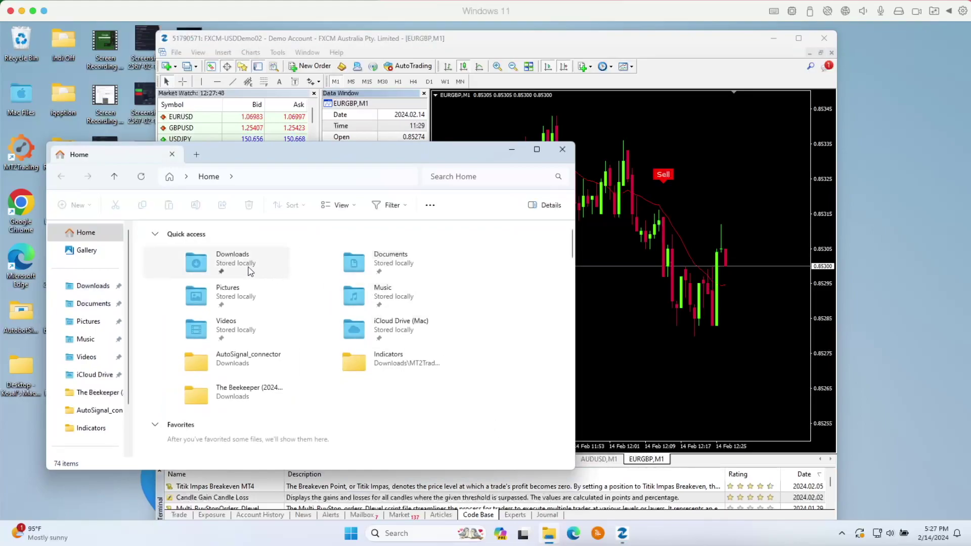
pyautogui.doubleClick(248, 268)
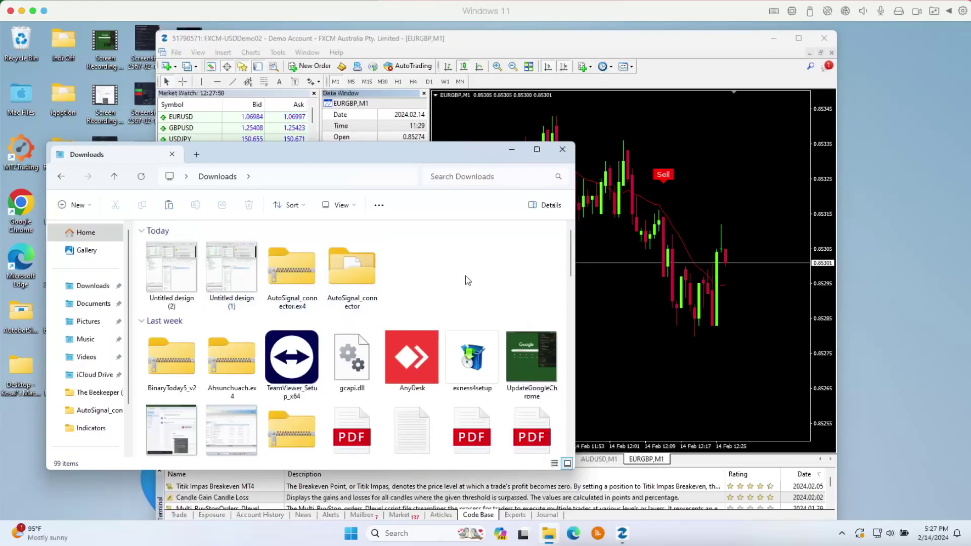
pyautogui.moveTo(361, 161); pyautogui.dragTo(362, 142)
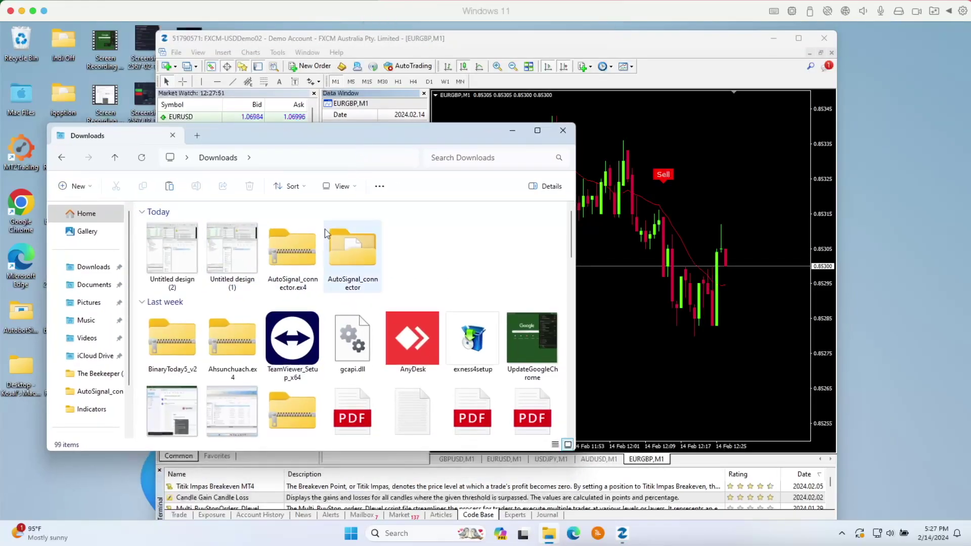
pyautogui.rightClick(299, 258)
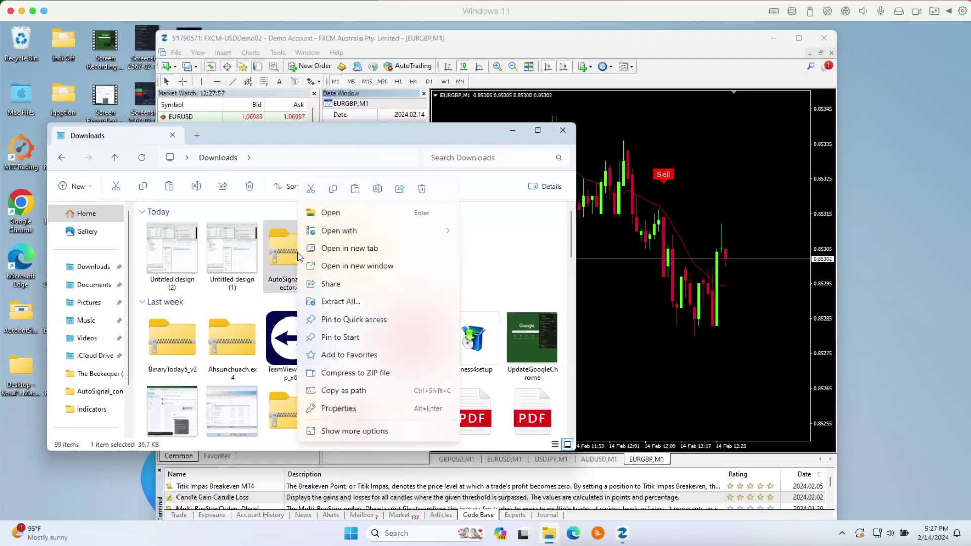
pyautogui.click(340, 302)
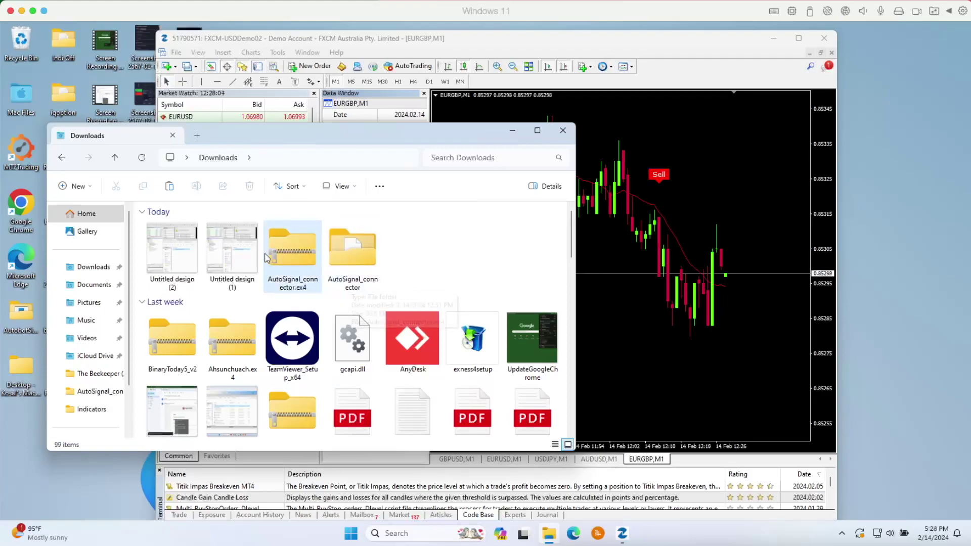
# - Copy AutoSignal_connector.ex4 from the extracted AutoSignal_connector folder
pyautogui.doubleClick(346, 253)
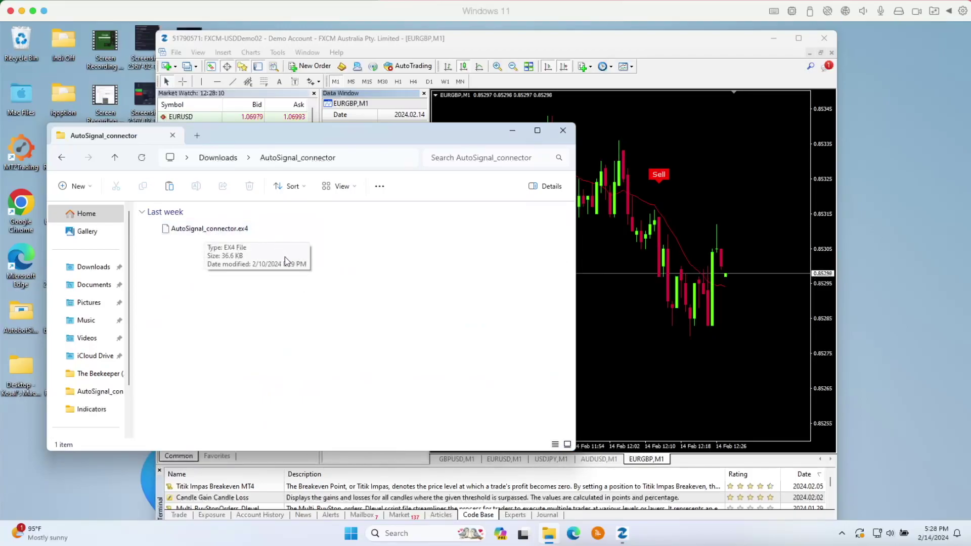
pyautogui.rightClick(203, 234)
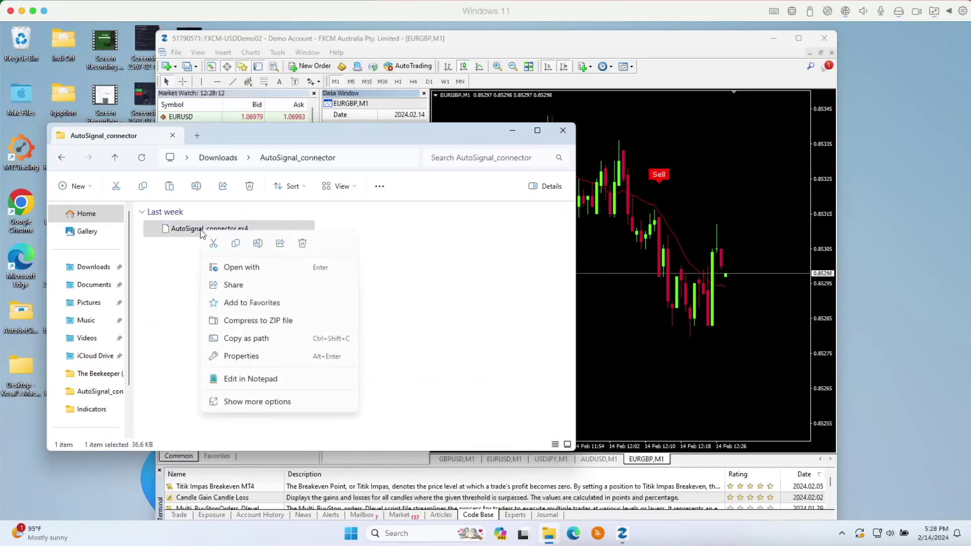
pyautogui.click(236, 243)
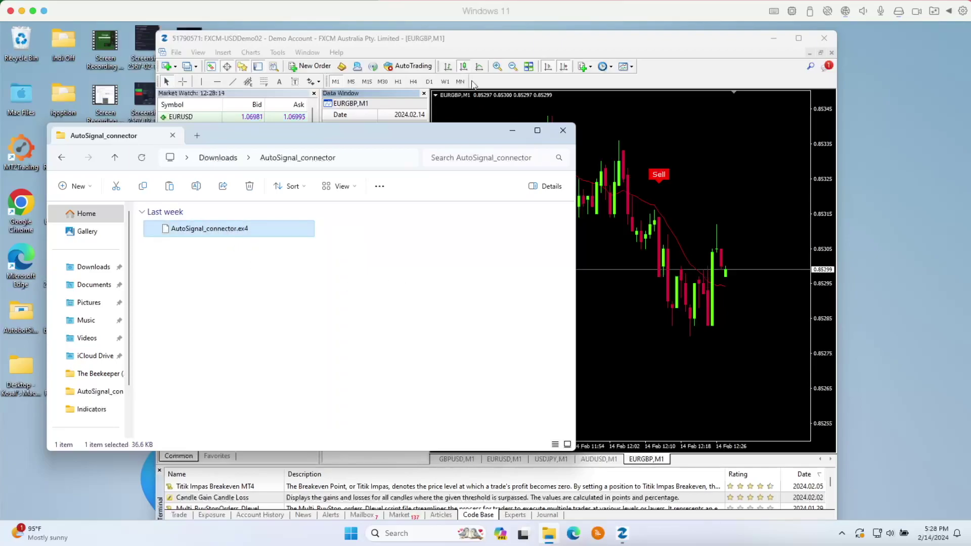
# - Open the MetaTrader 4 terminal's data folder from the File menu
pyautogui.click(371, 109)
pyautogui.click(245, 376)
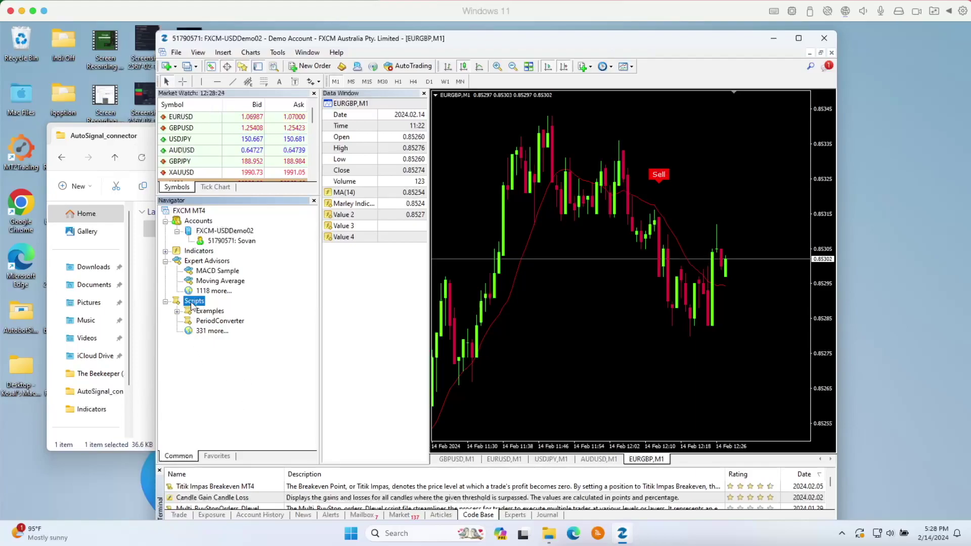
pyautogui.click(176, 52)
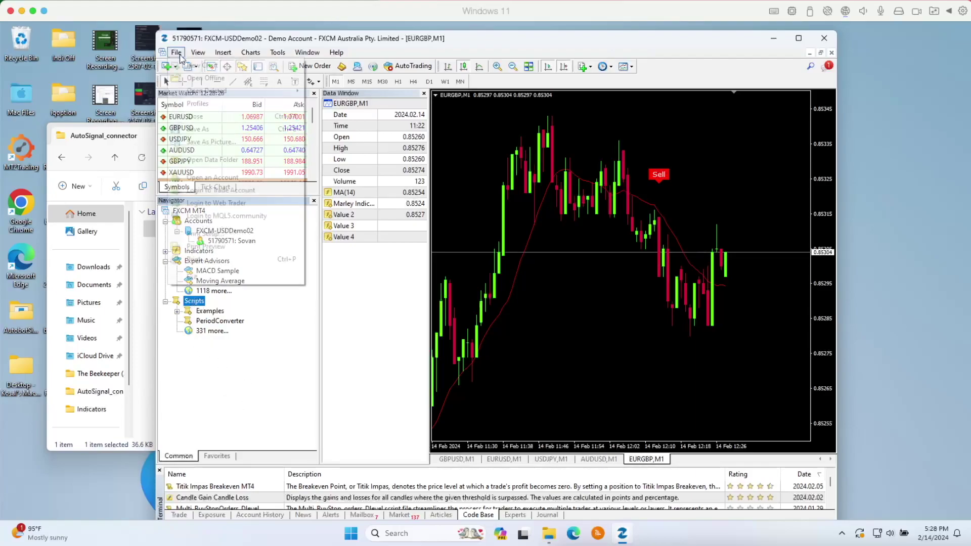
pyautogui.click(223, 160)
# - Paste AutoSignal_connector.ex4 into the MQL4 > Scripts folder
pyautogui.click(183, 312)
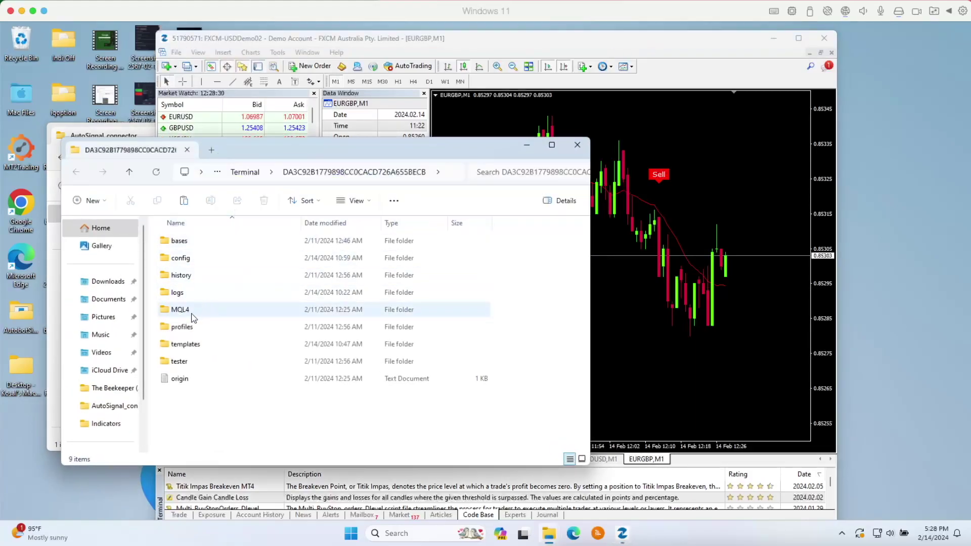
pyautogui.doubleClick(183, 312)
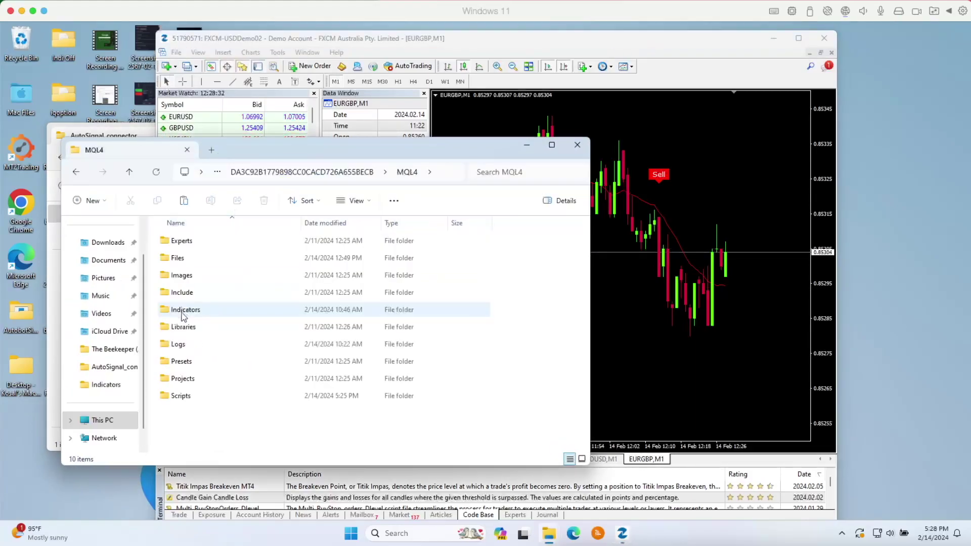
pyautogui.doubleClick(182, 400)
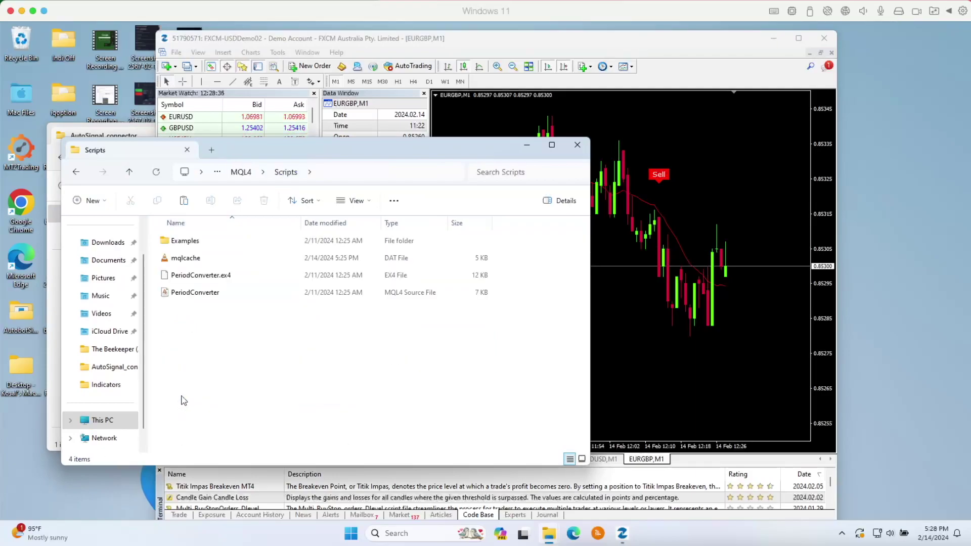
pyautogui.rightClick(190, 321)
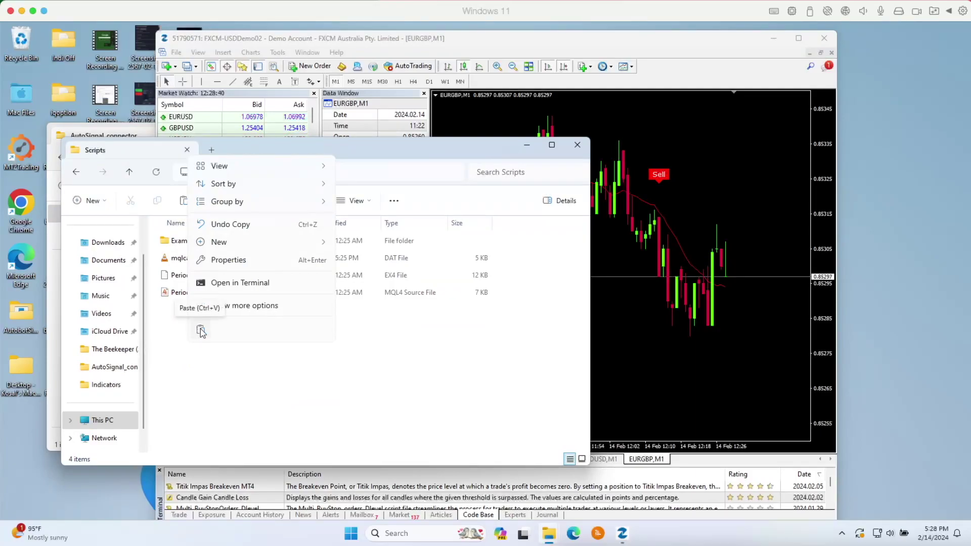
pyautogui.click(201, 331)
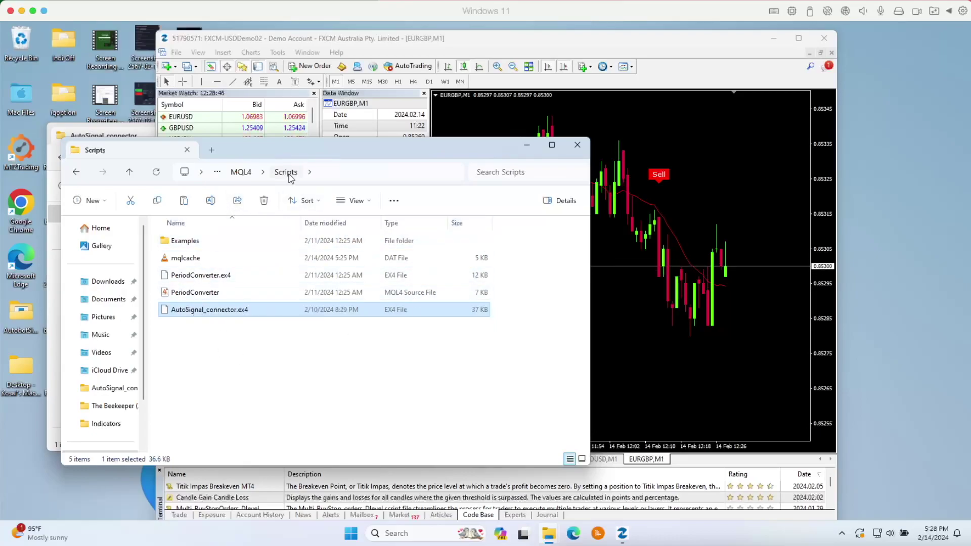
# - Close the Scripts folder window, refresh Navigator Scripts, and select AutoSignal_connector
pyautogui.click(579, 147)
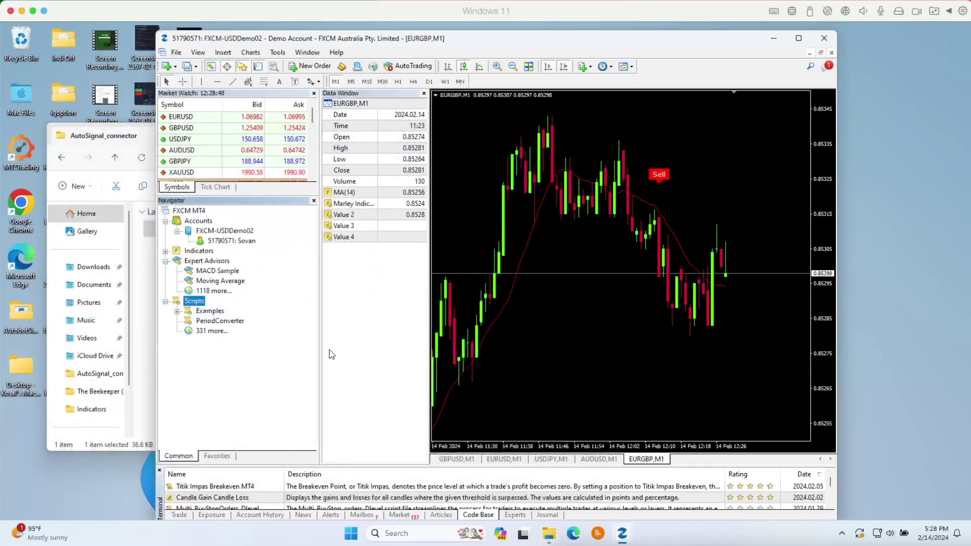
pyautogui.rightClick(192, 302)
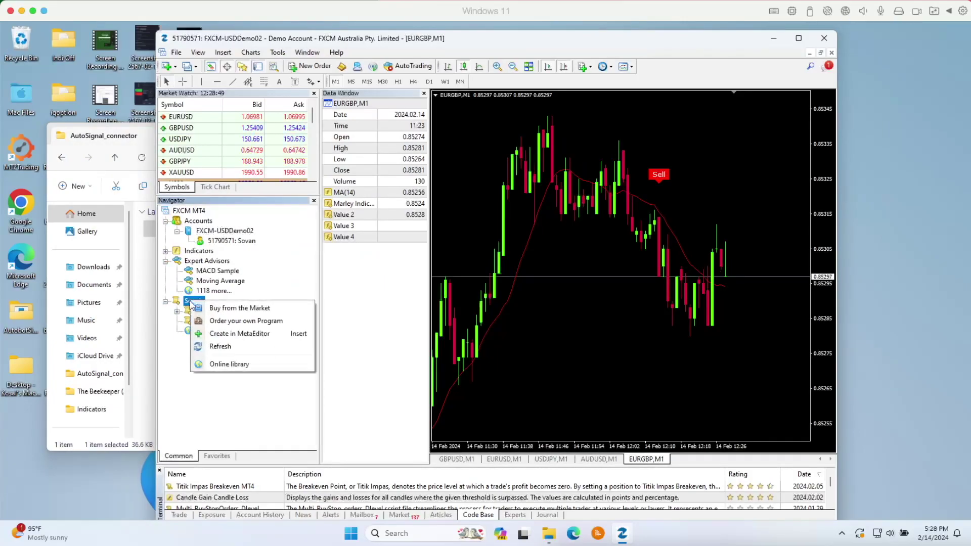
pyautogui.click(220, 347)
pyautogui.click(217, 323)
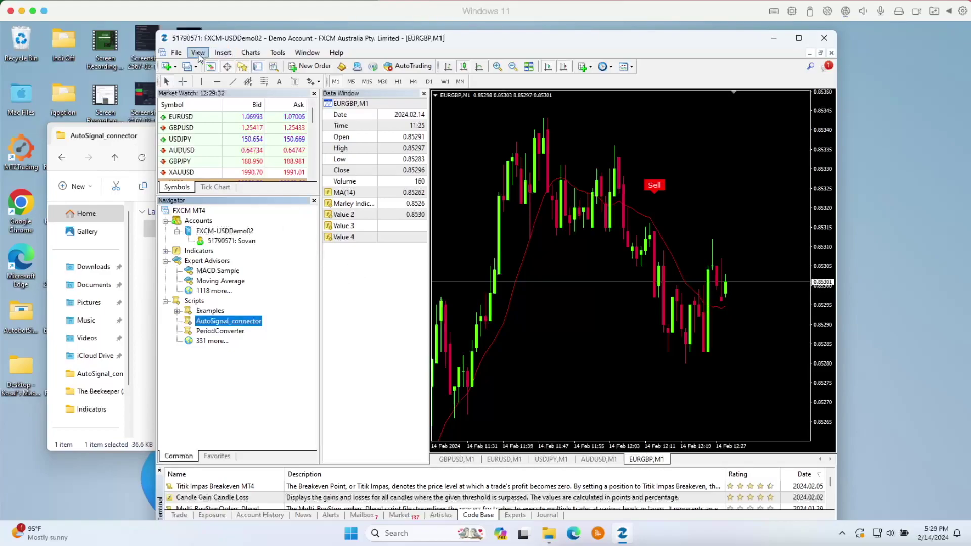
pyautogui.click(277, 53)
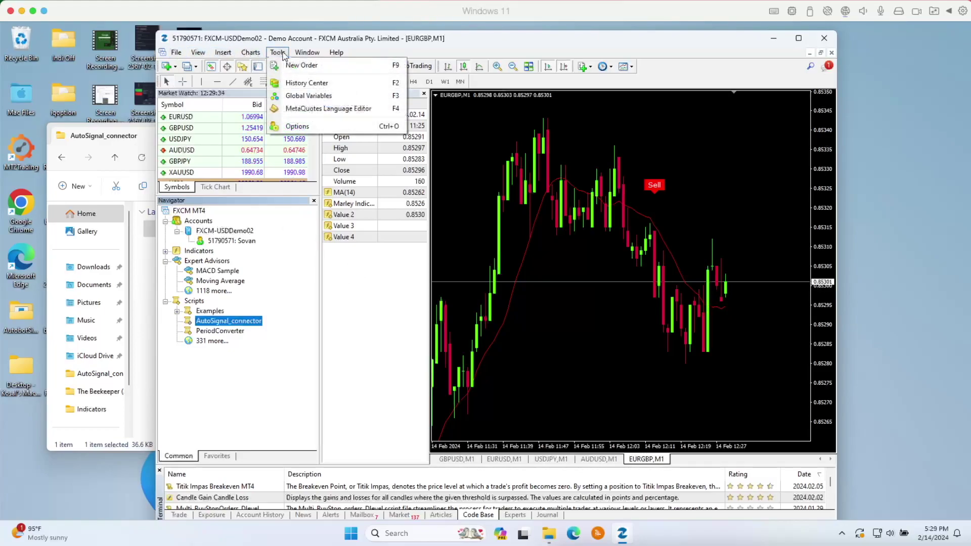
pyautogui.click(300, 128)
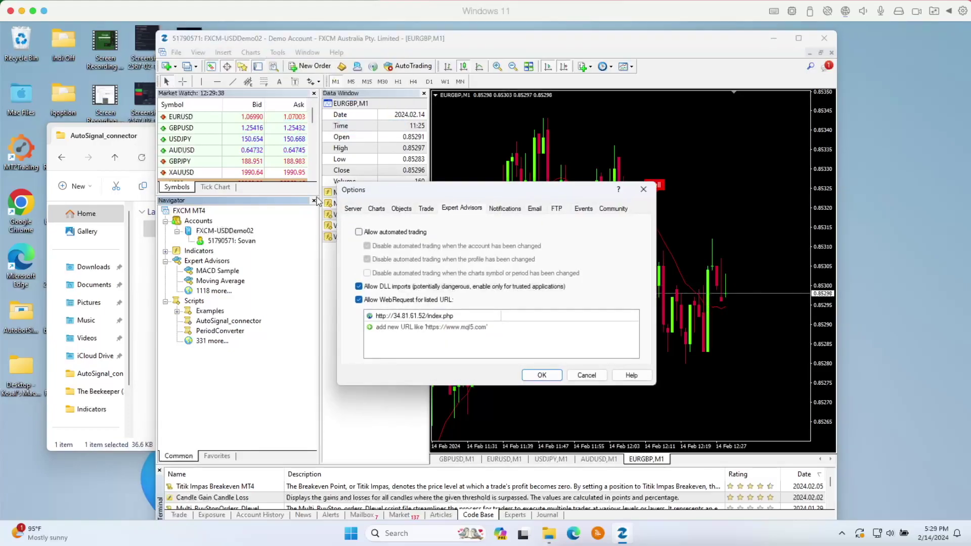
pyautogui.click(356, 210)
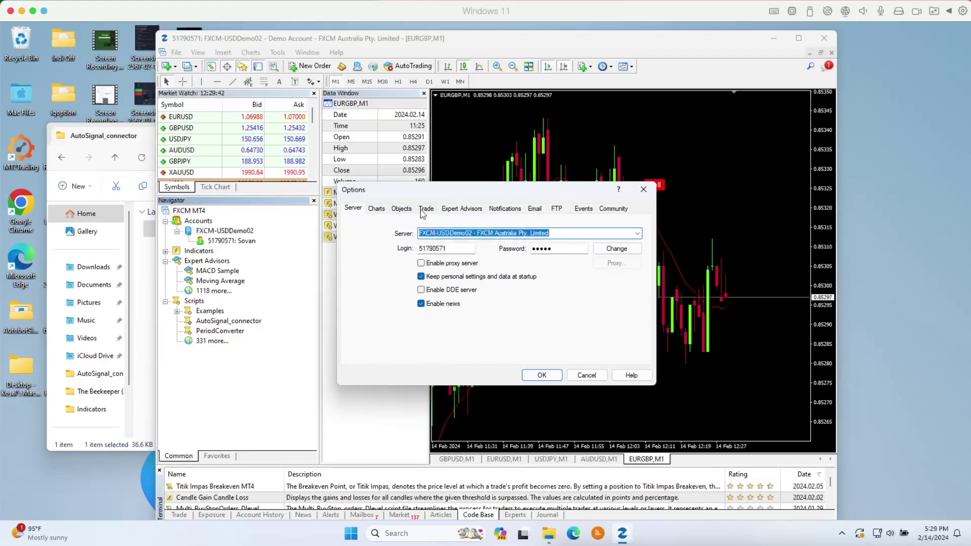
pyautogui.click(462, 213)
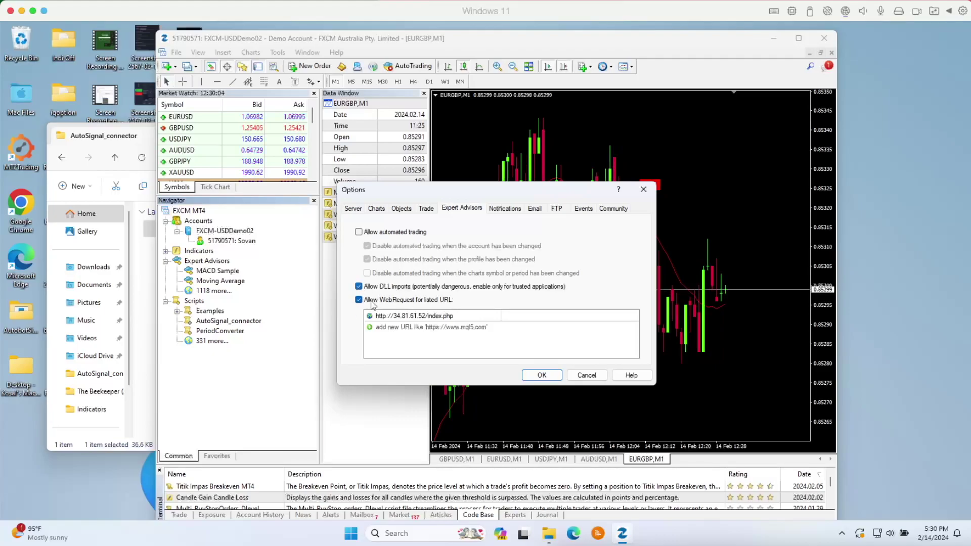
pyautogui.doubleClick(426, 316)
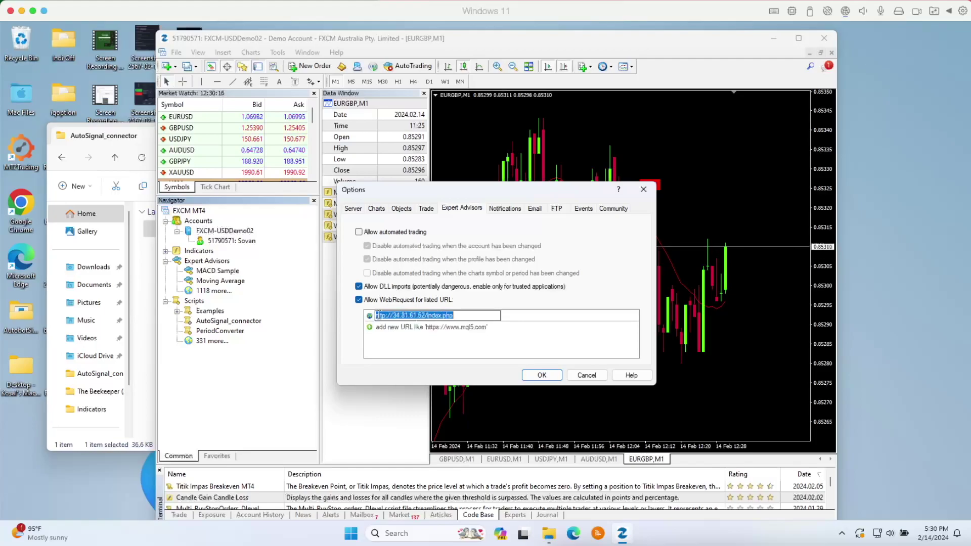
pyautogui.press('Return')
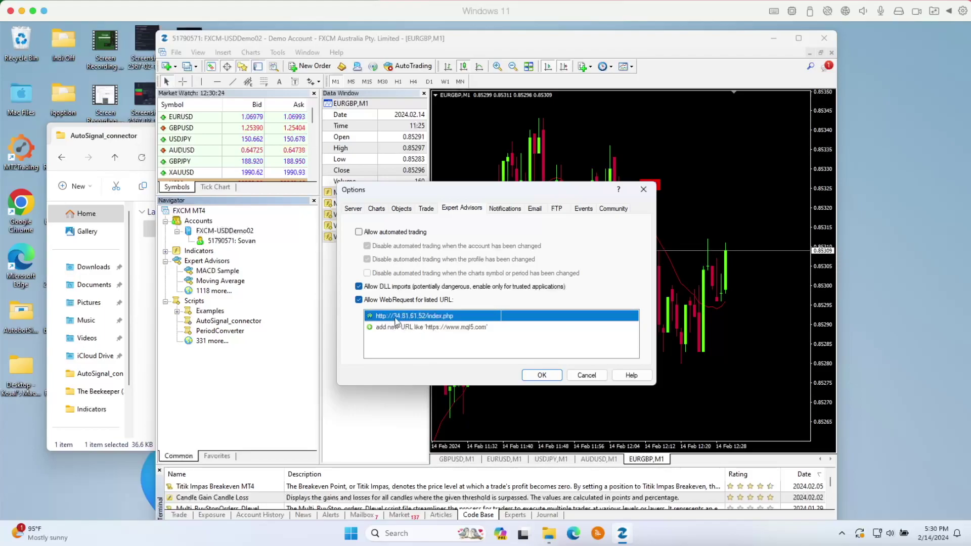
pyautogui.click(545, 379)
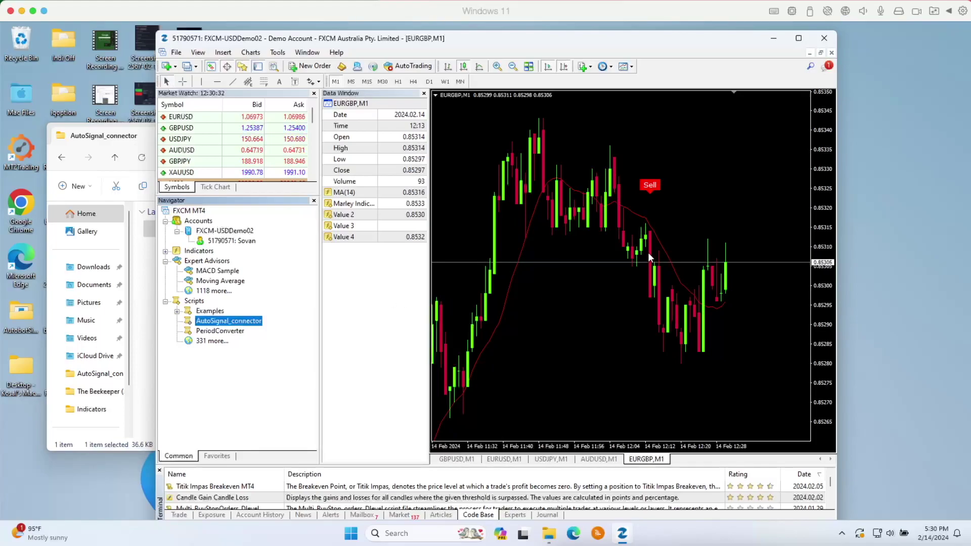
pyautogui.moveTo(822, 174)
pyautogui.mouseDown()
pyautogui.moveTo(827, 184)
pyautogui.moveTo(824, 174)
pyautogui.mouseUp()
pyautogui.moveTo(537, 268); pyautogui.dragTo(561, 198)
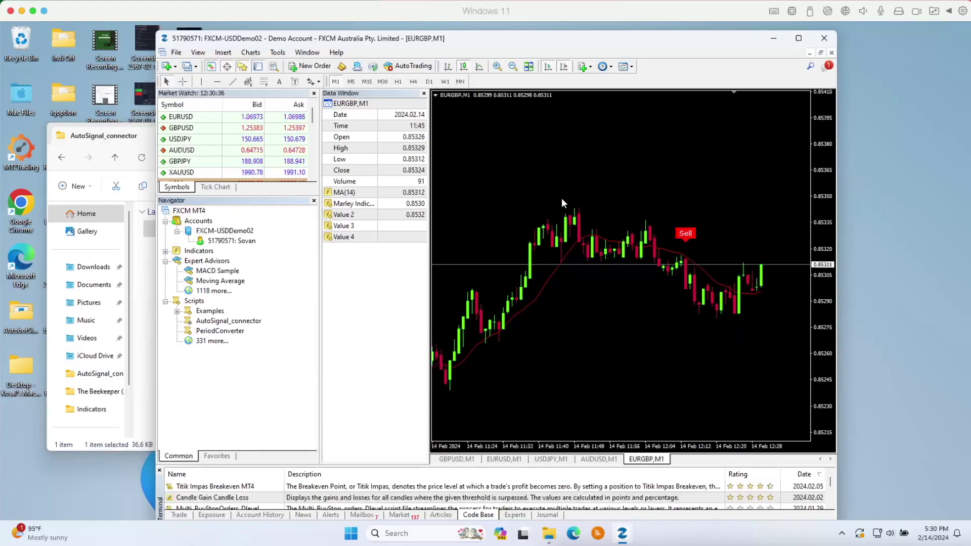
pyautogui.rightClick(561, 200)
pyautogui.click(590, 261)
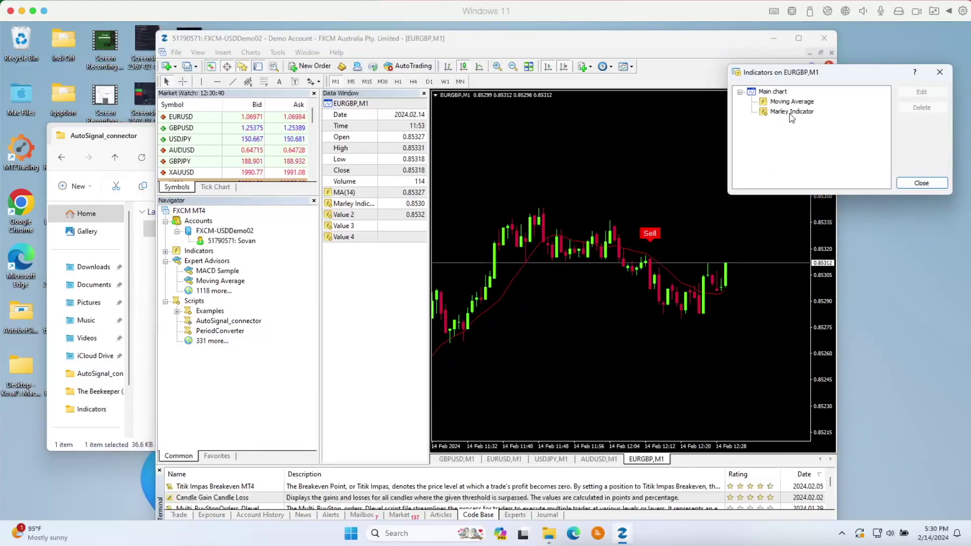
pyautogui.click(933, 182)
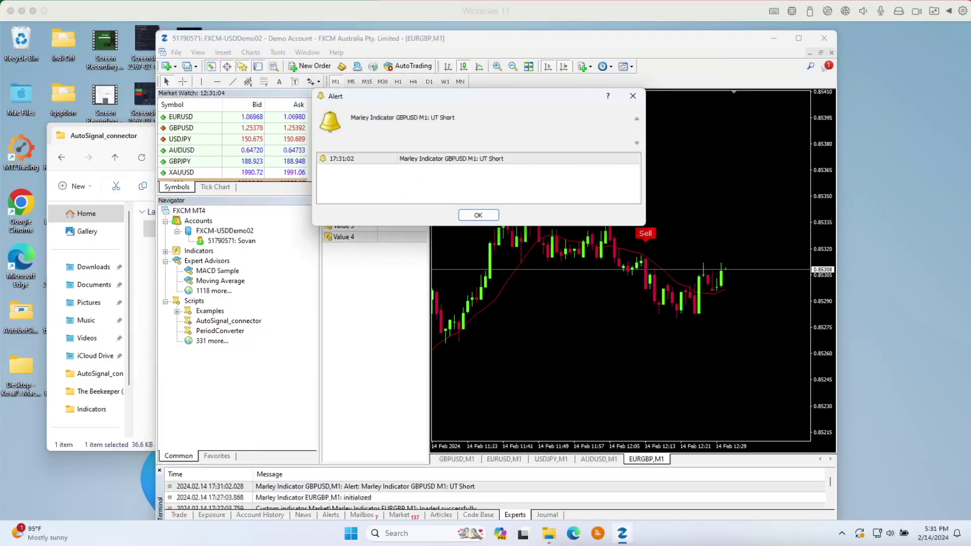
# - Drag the indicator Alert window up and further to the right
pyautogui.click(485, 173)
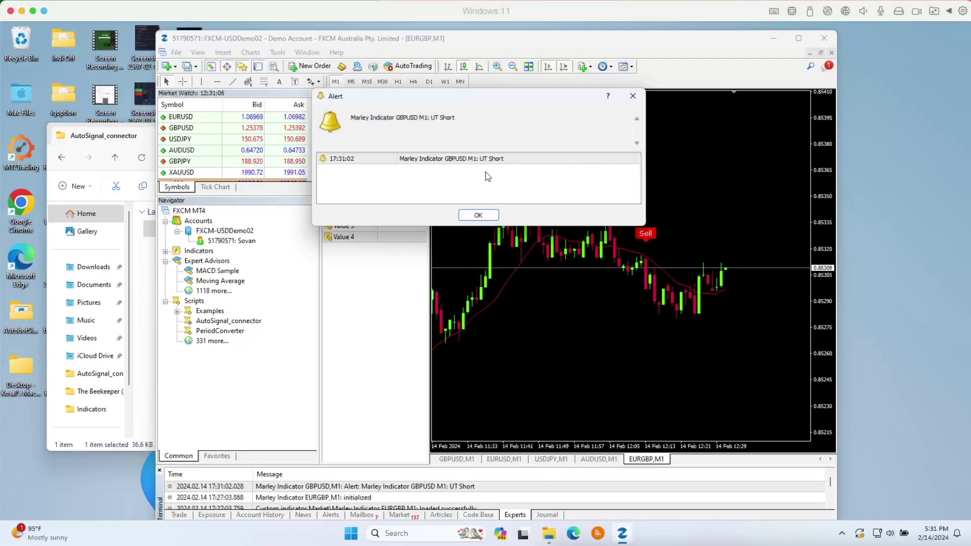
pyautogui.moveTo(438, 101); pyautogui.dragTo(423, 118)
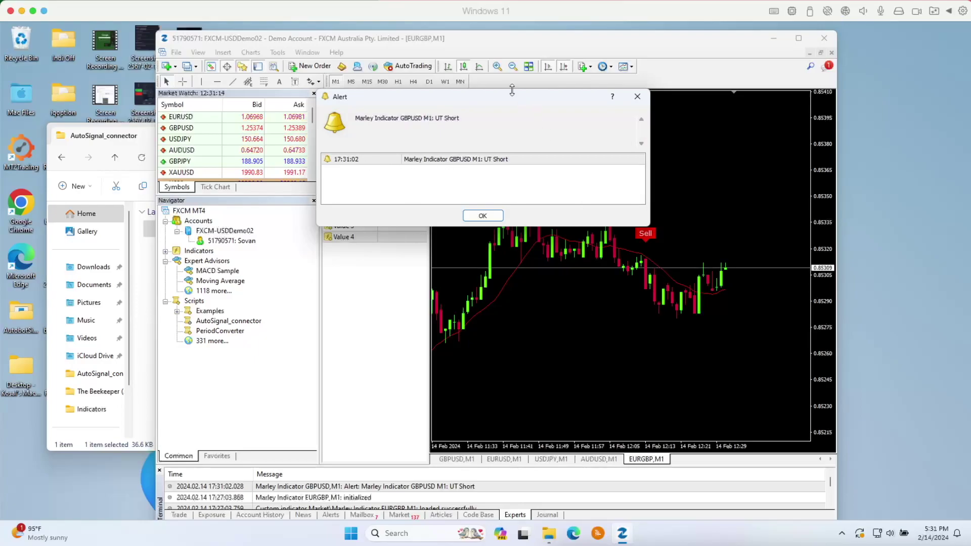
pyautogui.moveTo(512, 99); pyautogui.dragTo(515, 90)
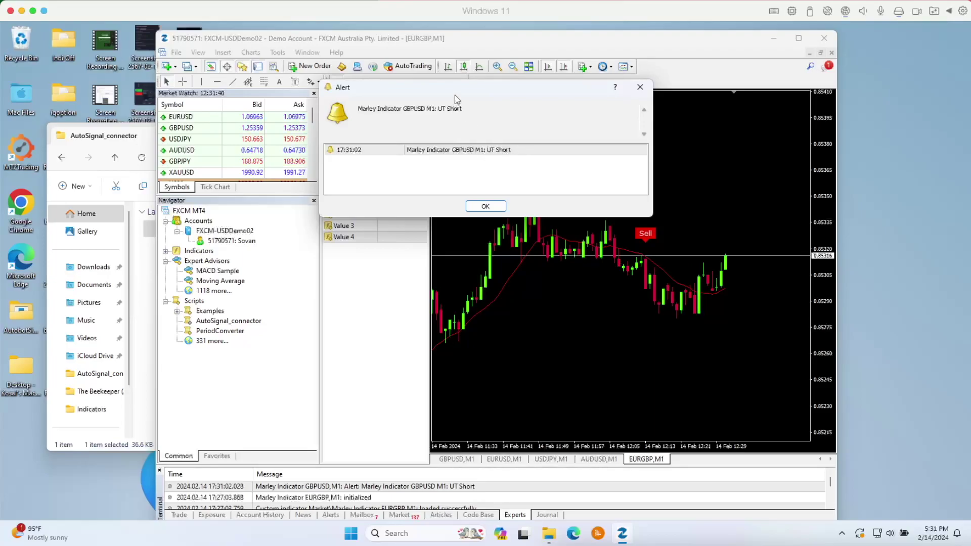
pyautogui.moveTo(459, 93); pyautogui.dragTo(519, 89)
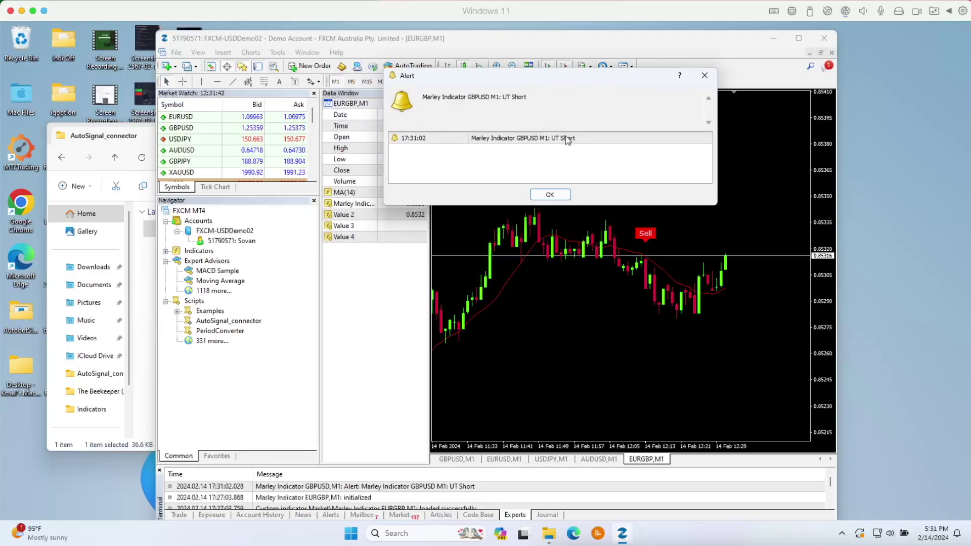
# - Cancel the AutoSignal_connector settings, then relaunch it with Execute on Chart
pyautogui.doubleClick(237, 322)
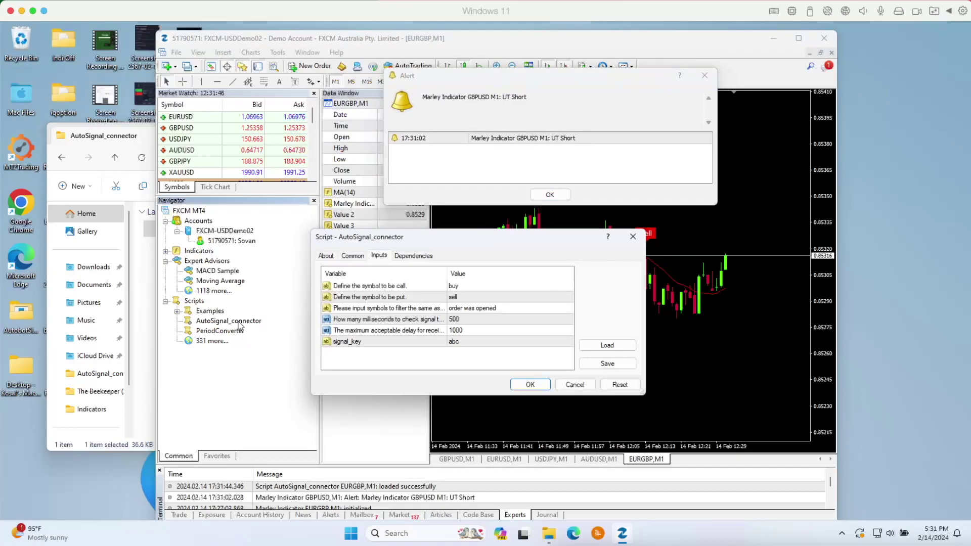
pyautogui.click(567, 385)
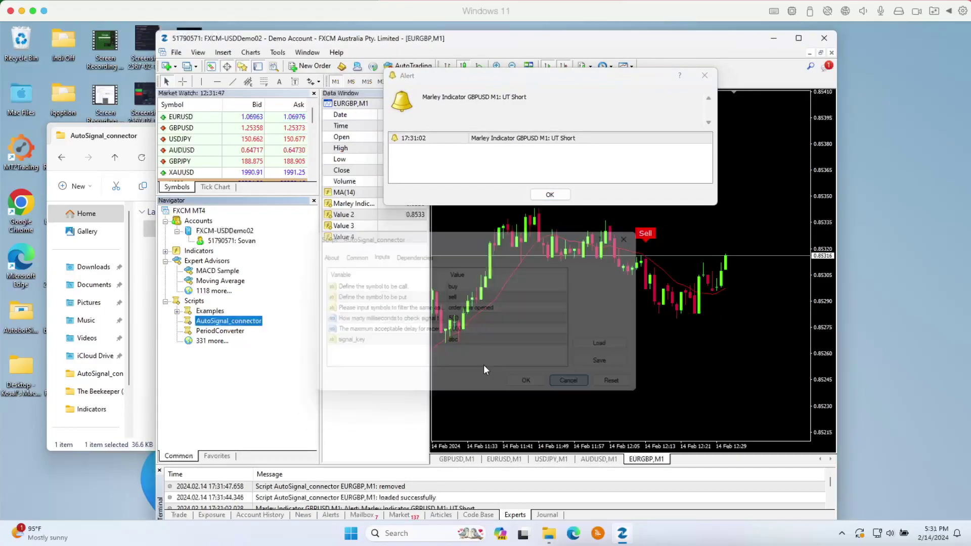
pyautogui.rightClick(257, 328)
pyautogui.click(305, 335)
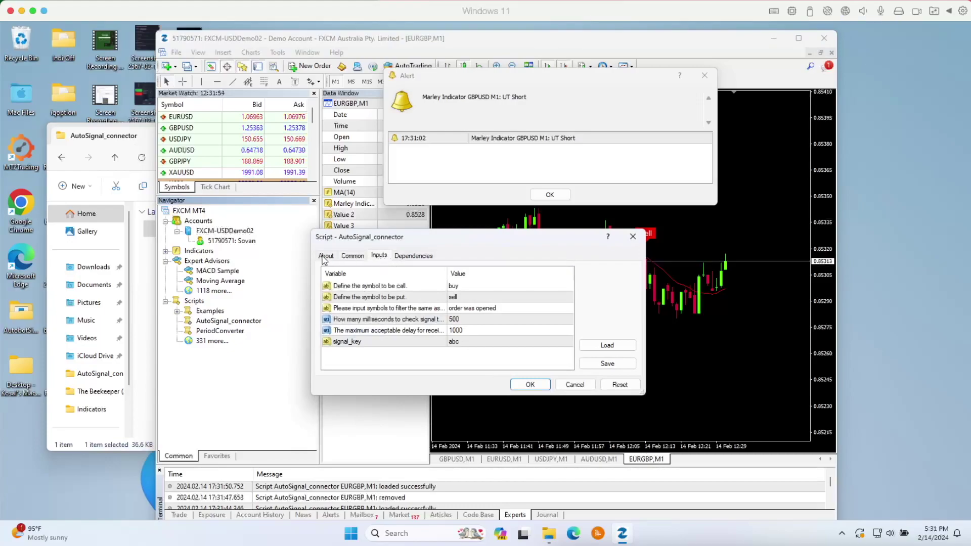
# - Review the About tab and keep DLL and external expert imports allowed on Common
pyautogui.click(324, 258)
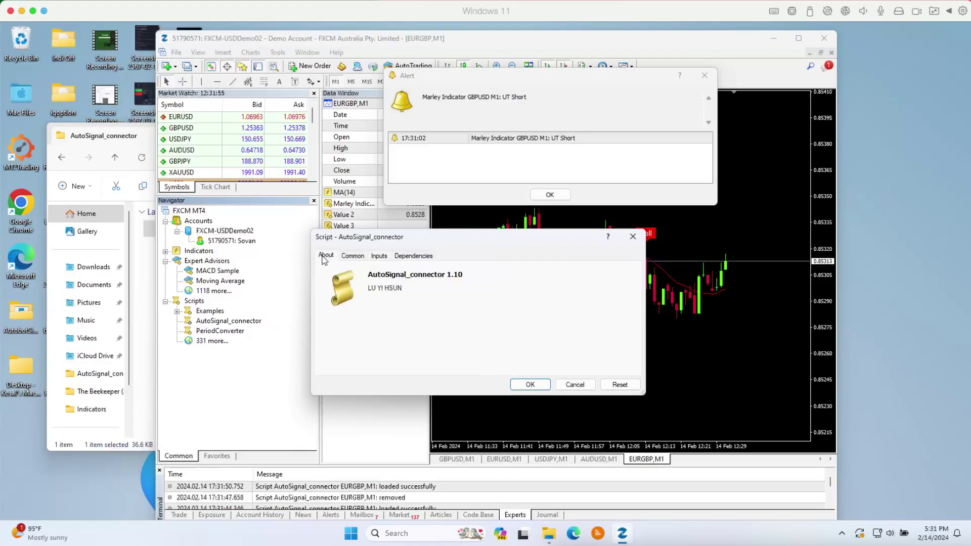
pyautogui.click(352, 258)
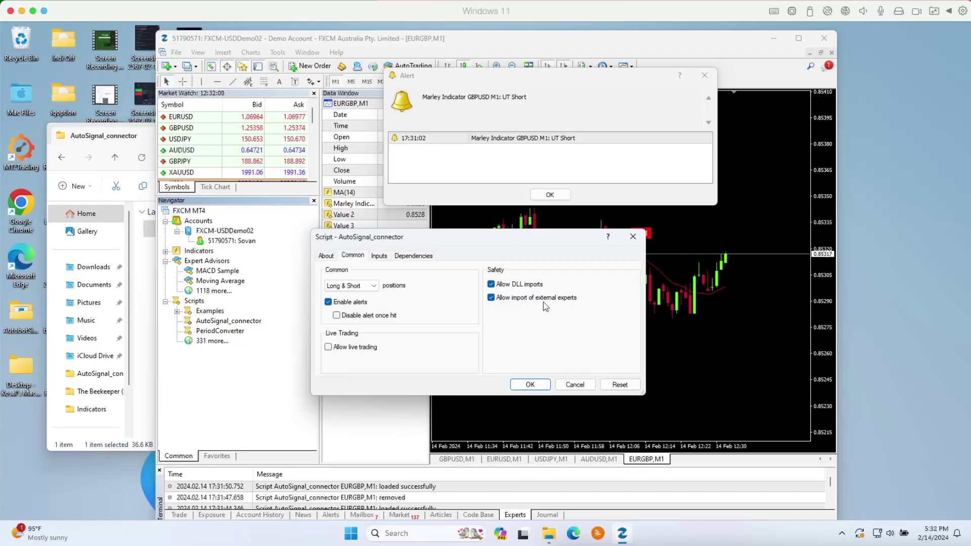
pyautogui.click(491, 298)
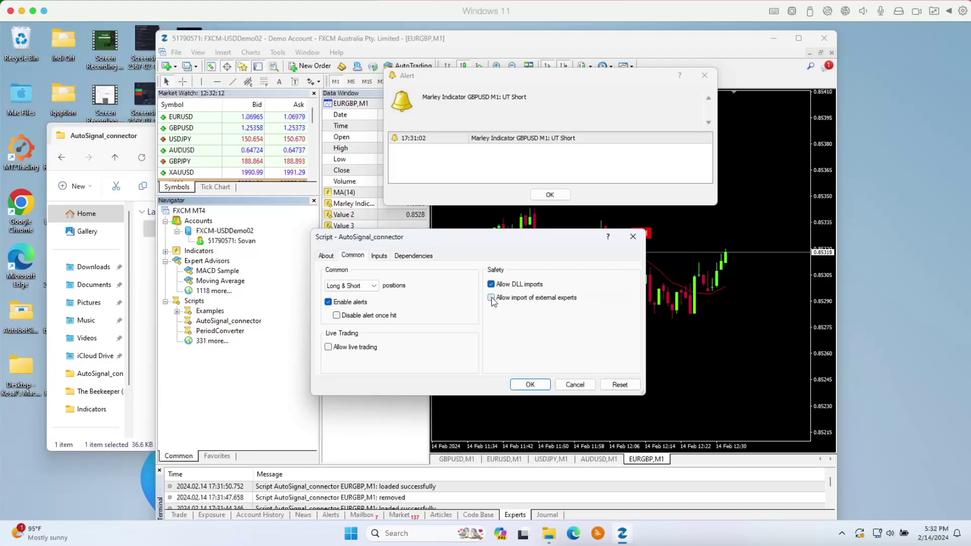
pyautogui.click(491, 298)
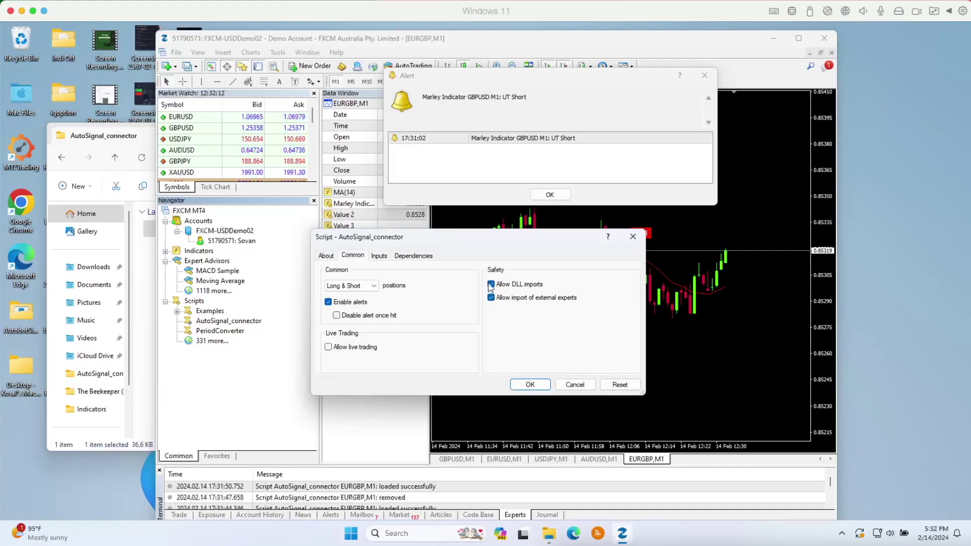
# - Set the script's put symbol input to Short
pyautogui.click(380, 257)
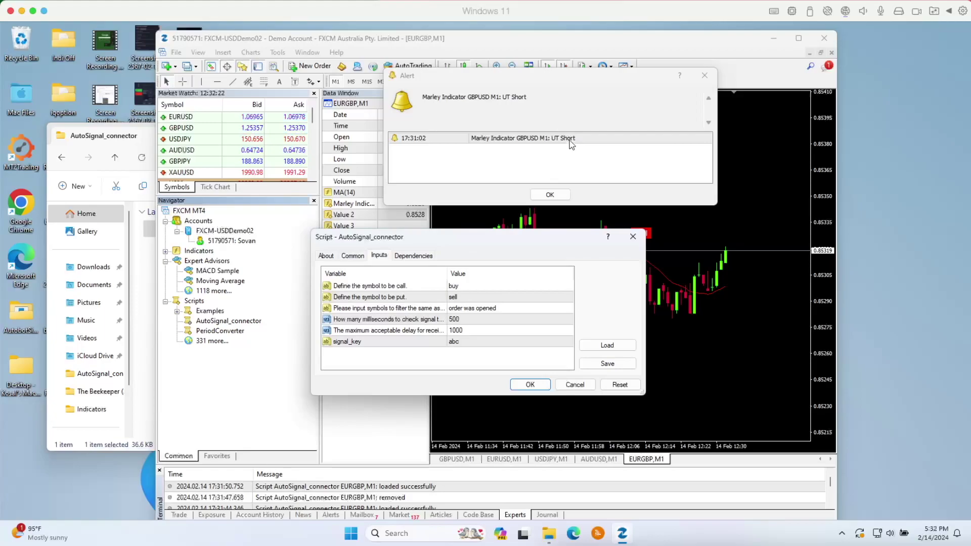
pyautogui.doubleClick(459, 298)
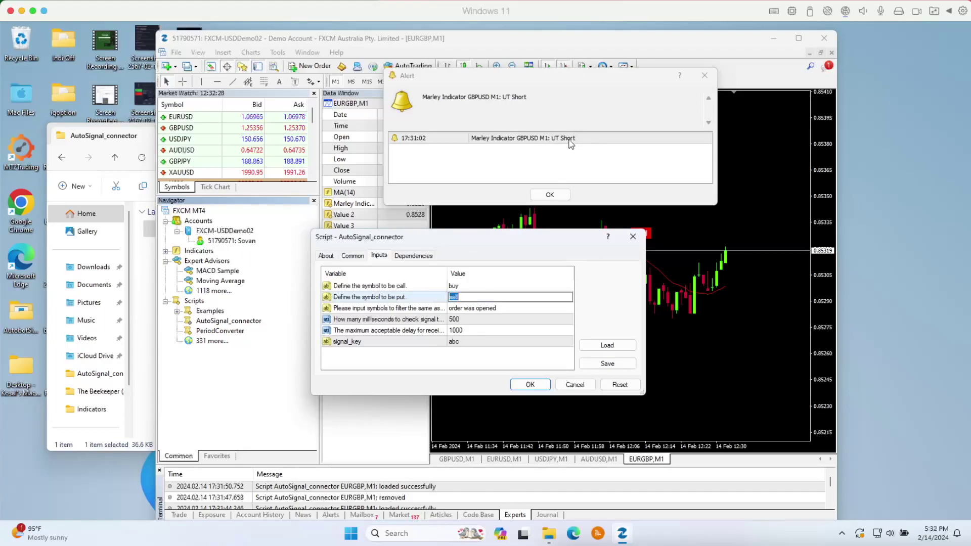
pyautogui.click(458, 307)
pyautogui.doubleClick(455, 298)
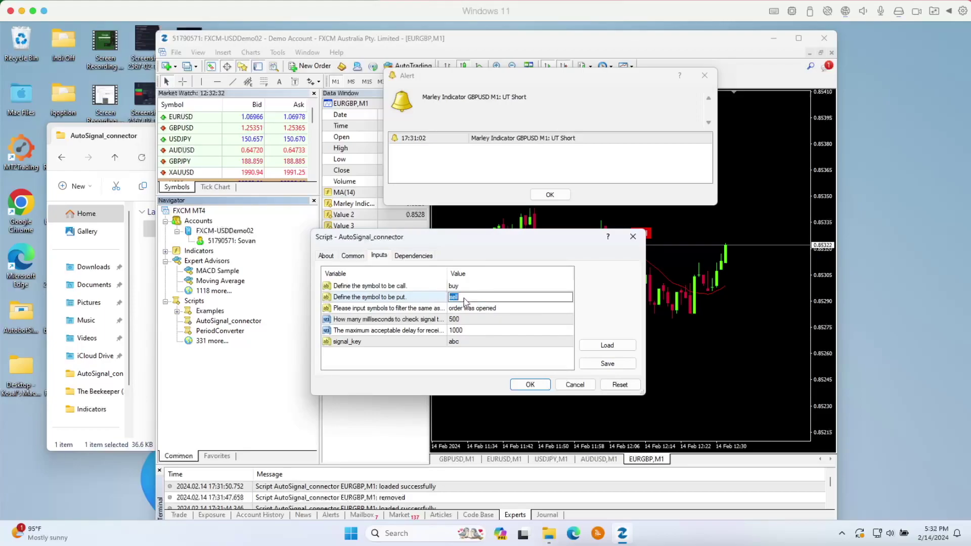
pyautogui.write('Short')
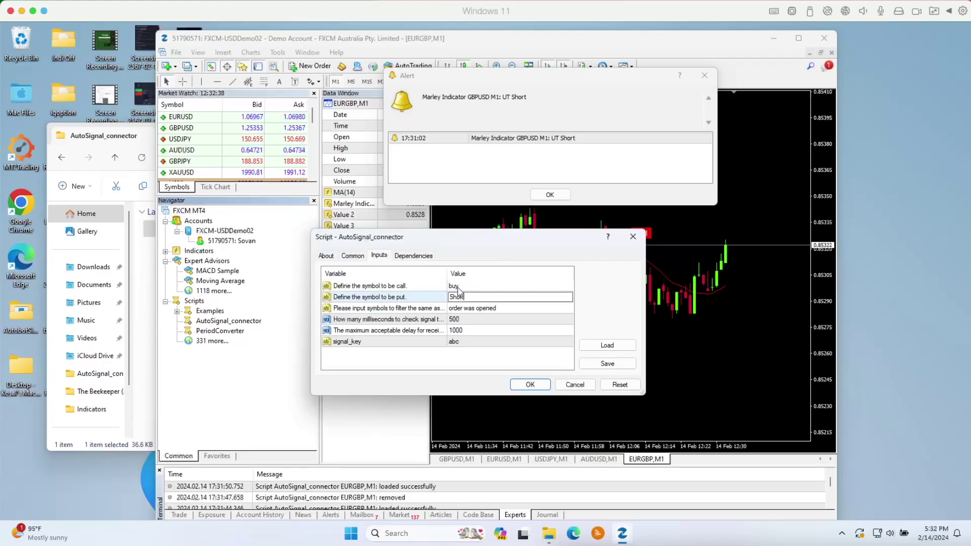
# - Set the call symbol input to Long, leaving the 'order was opened' filter unchanged
pyautogui.click(505, 286)
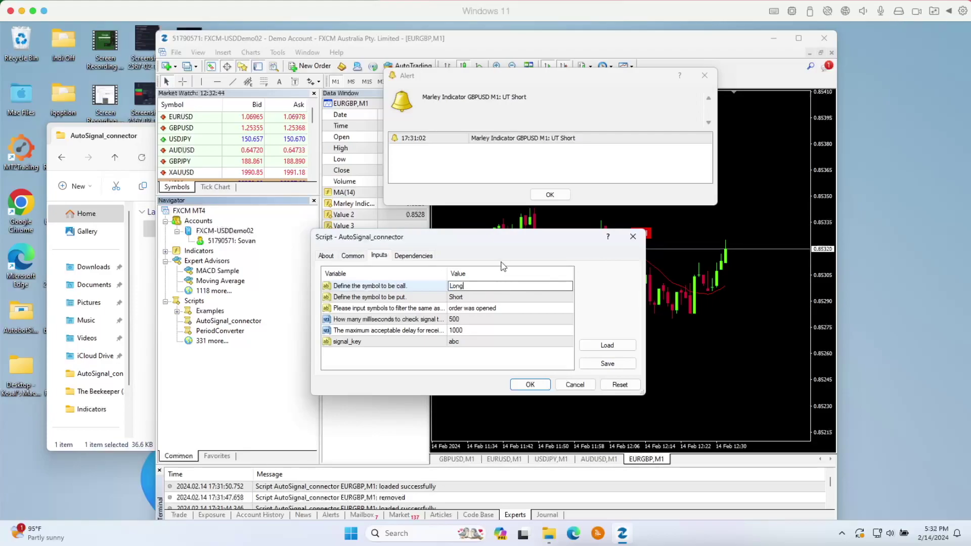
pyautogui.moveTo(499, 231); pyautogui.dragTo(501, 229)
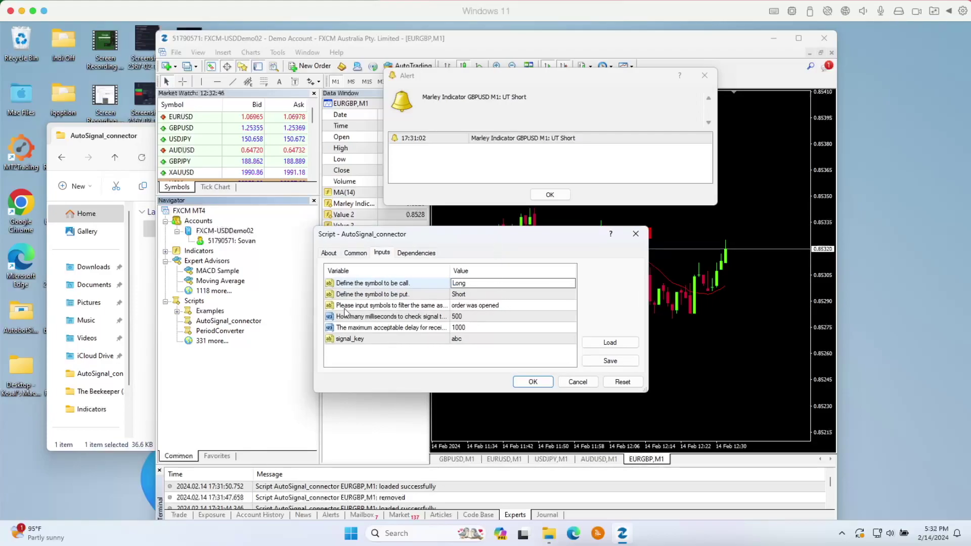
pyautogui.click(498, 308)
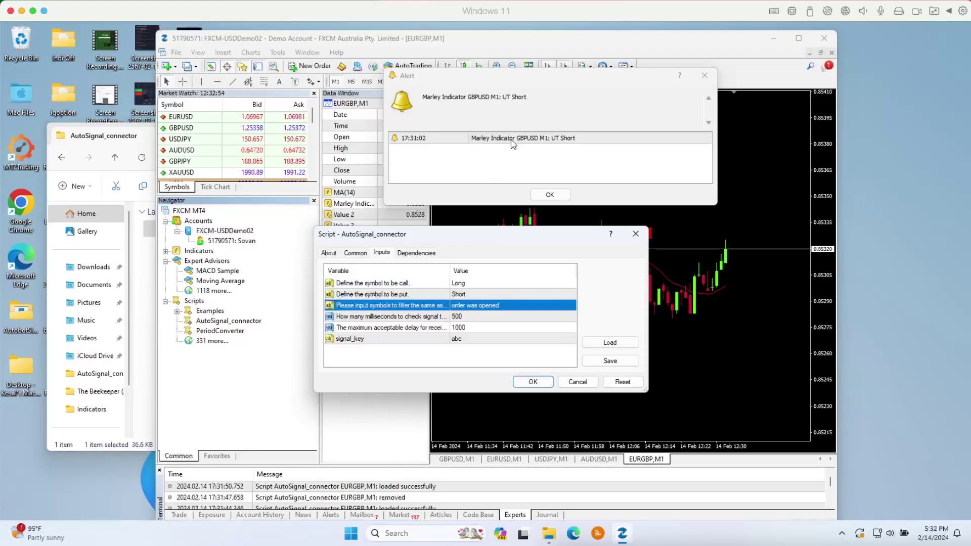
pyautogui.click(508, 141)
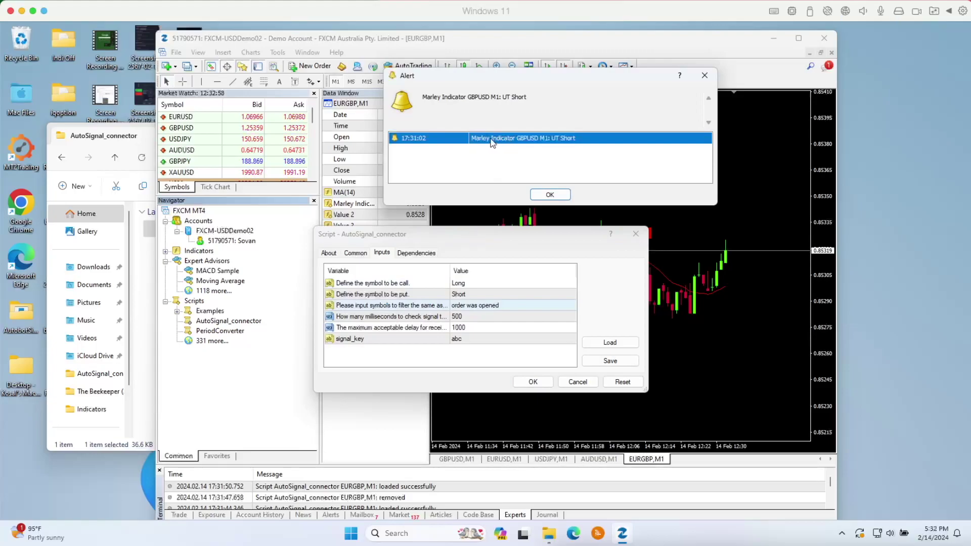
pyautogui.doubleClick(466, 306)
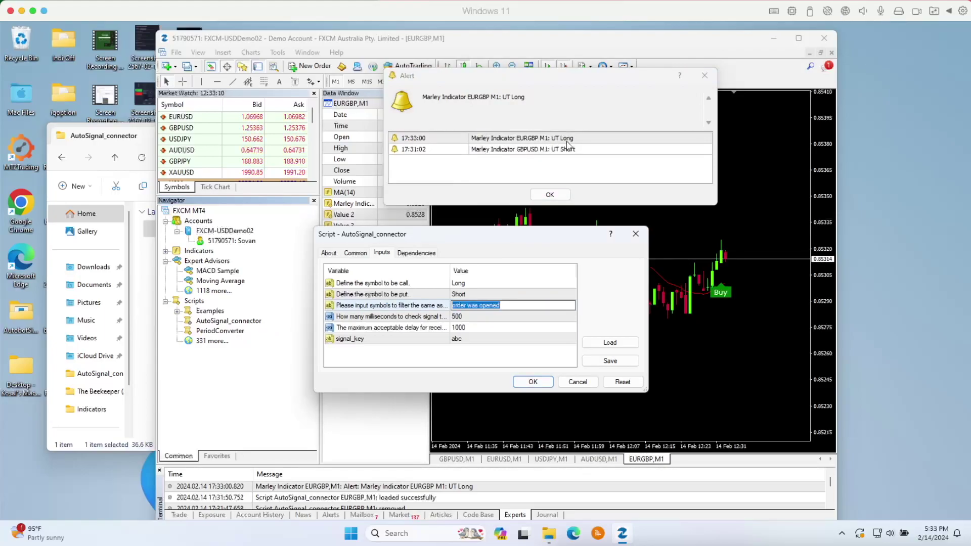
pyautogui.click(458, 284)
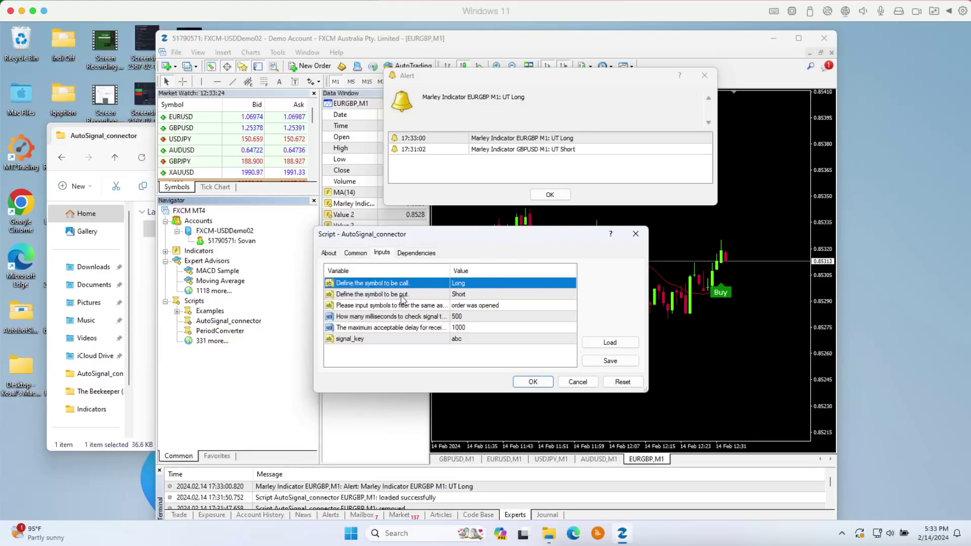
# - Replace the filter value 'order was opened' with 'Marley Indicator', correcting the typo
pyautogui.doubleClick(472, 306)
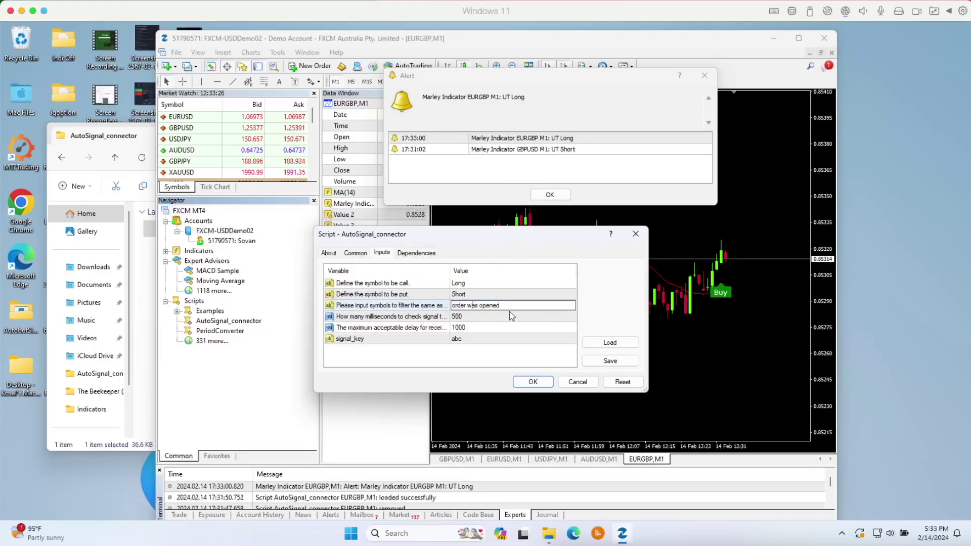
pyautogui.moveTo(506, 306); pyautogui.dragTo(451, 304)
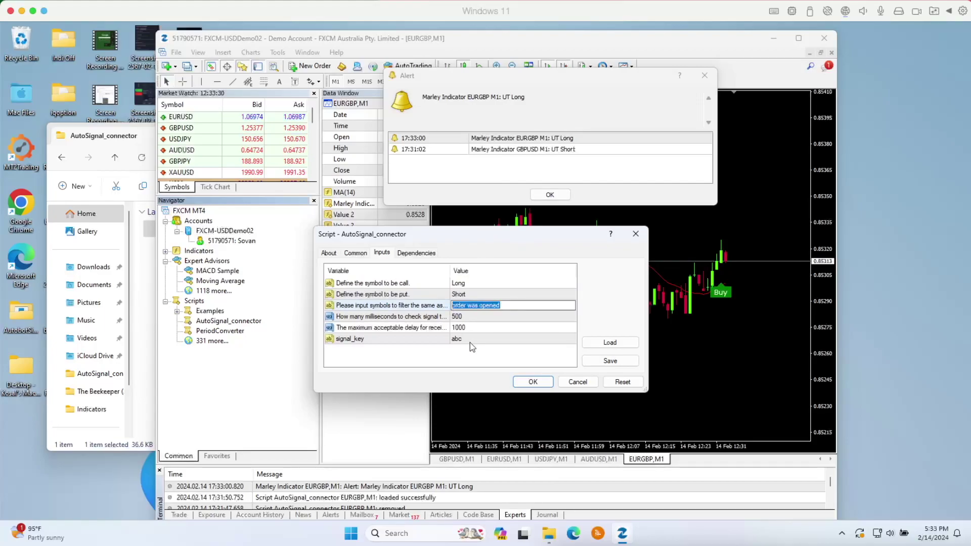
pyautogui.write('Marley Indicaot')
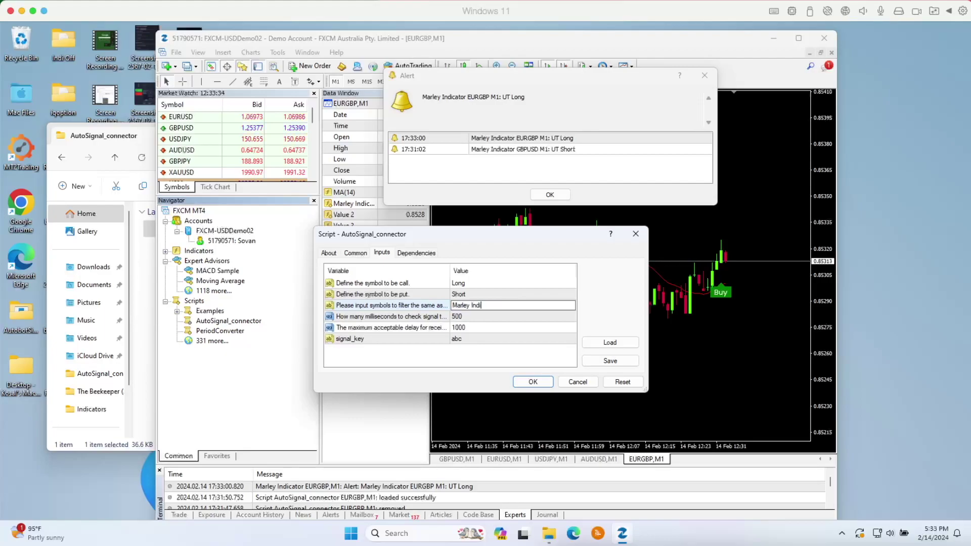
pyautogui.press('BackSpace')
pyautogui.press('BackSpace')
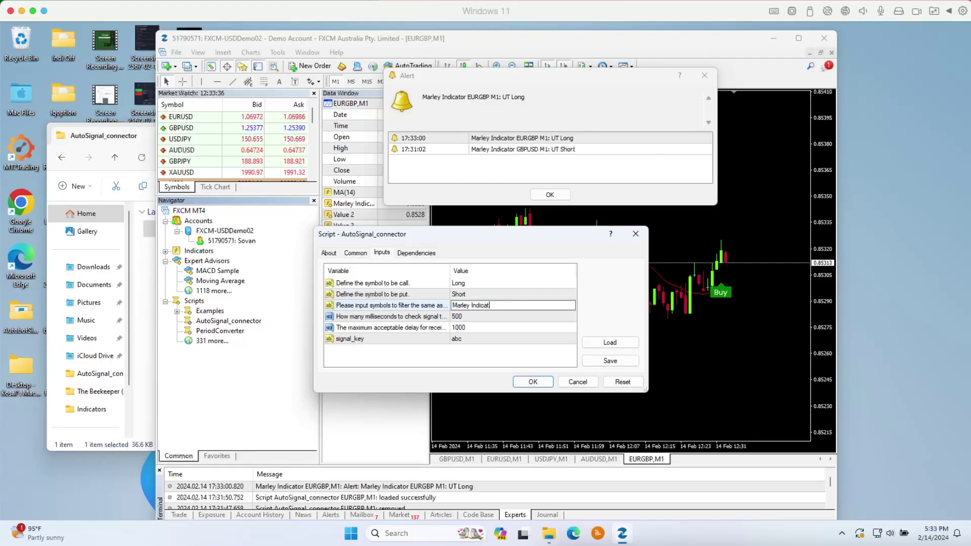
pyautogui.write('tor')
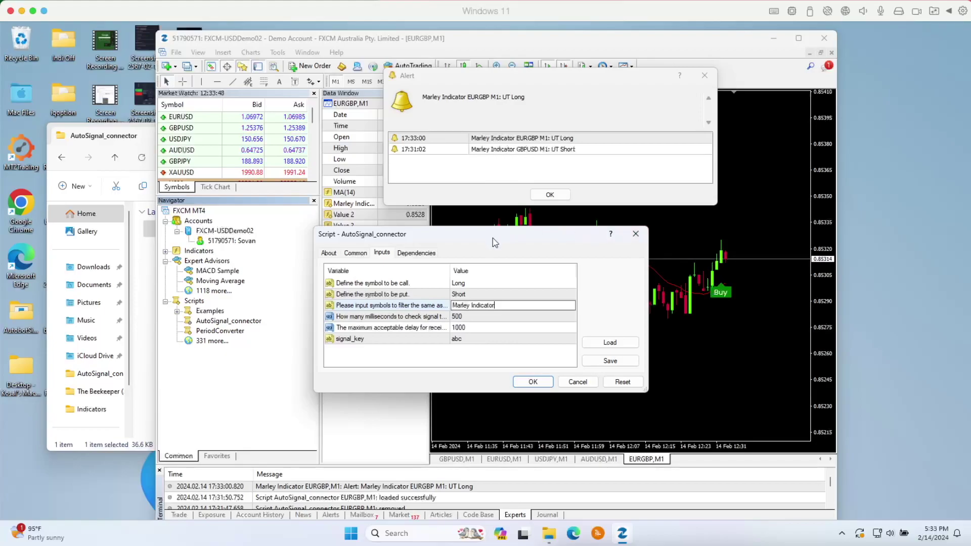
pyautogui.click(466, 202)
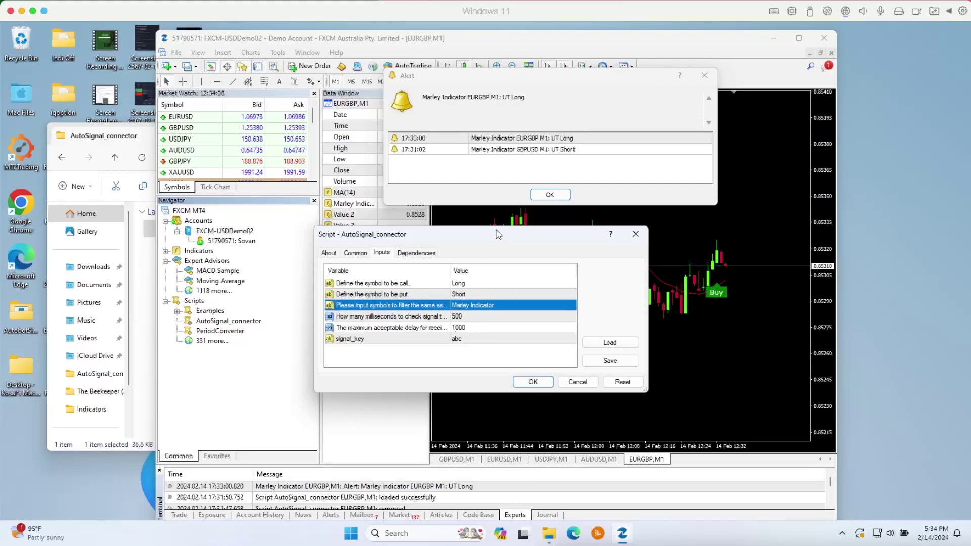
# - Check the 500 and 1000 timing inputs, keep signal_key as abc, move the dialog up-right
pyautogui.click(463, 331)
pyautogui.click(463, 319)
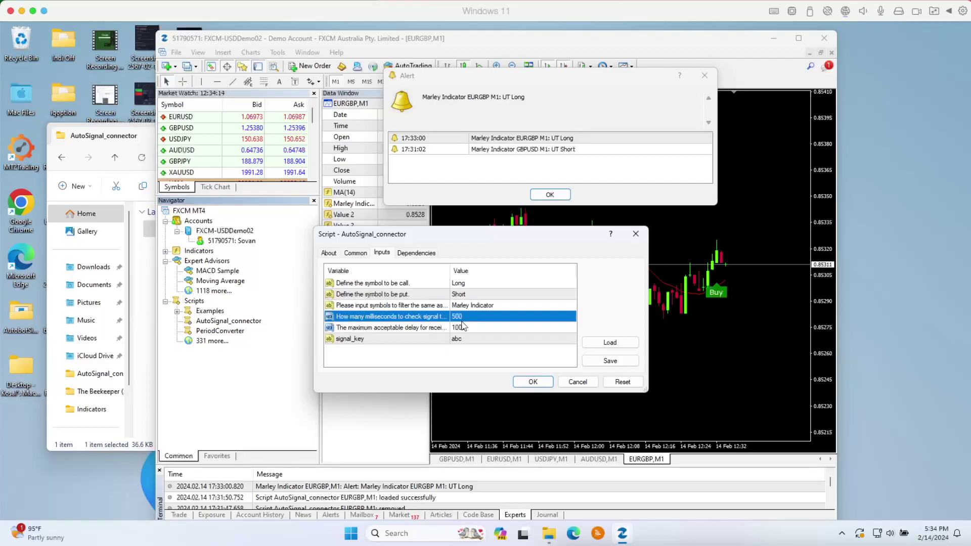
pyautogui.click(466, 329)
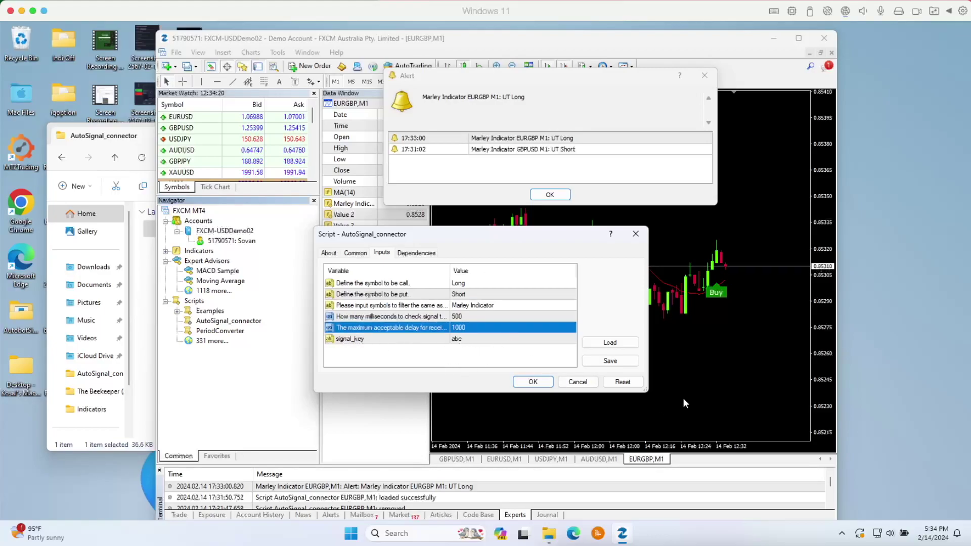
pyautogui.doubleClick(463, 340)
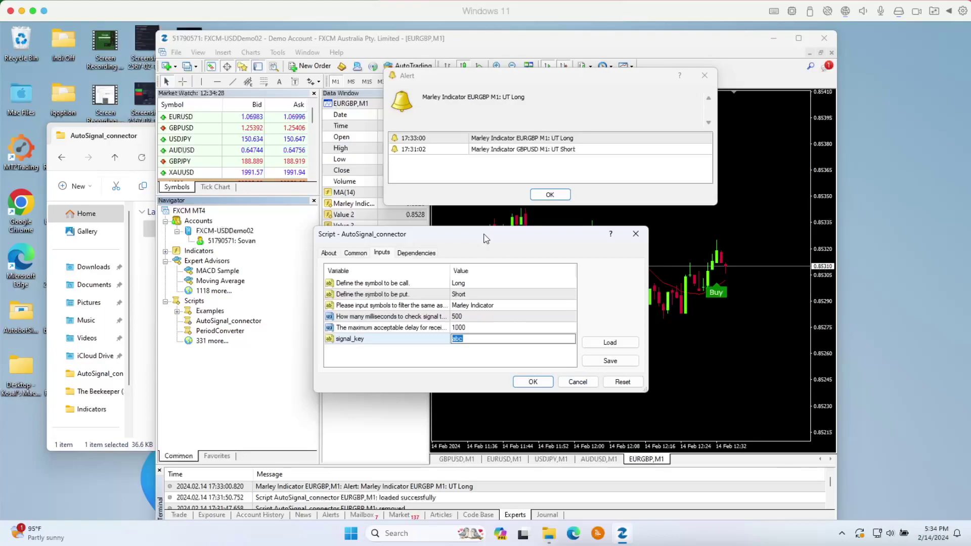
pyautogui.moveTo(484, 238); pyautogui.dragTo(552, 215)
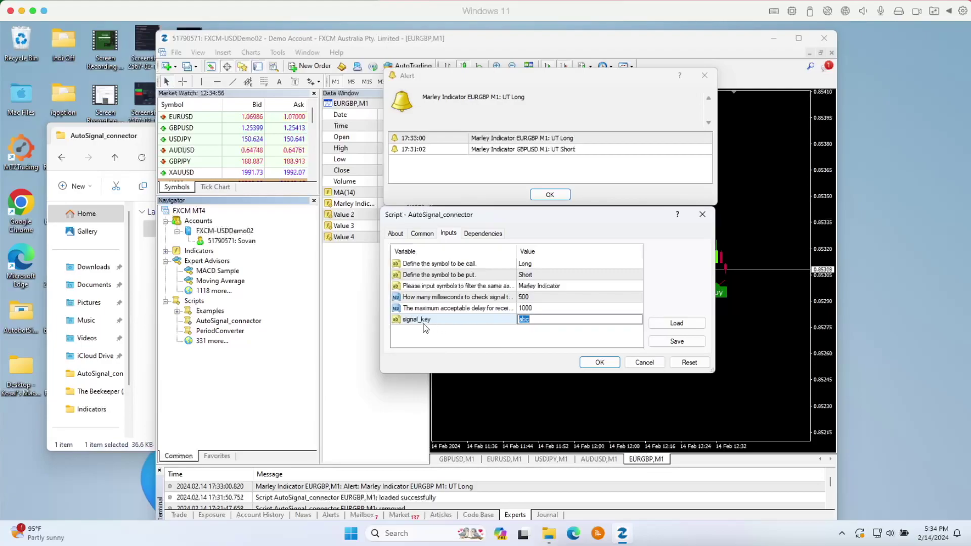
pyautogui.click(527, 326)
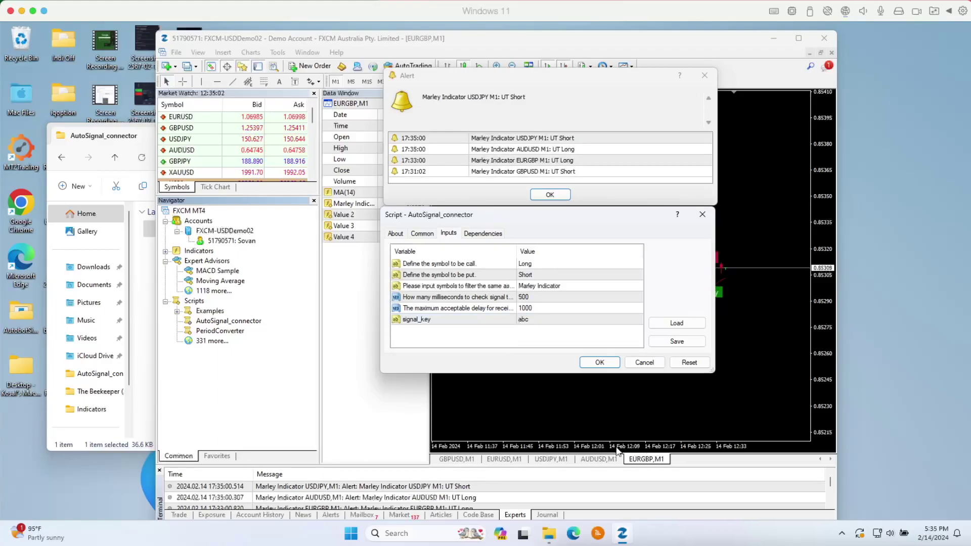
# - In Autobot Signal, connect and log in to the IQ Option broker account
pyautogui.click(597, 536)
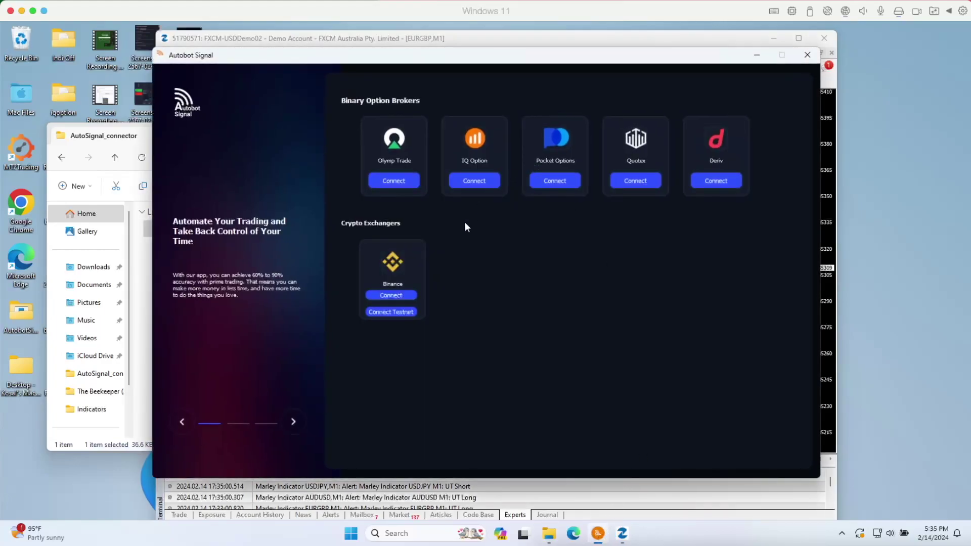
pyautogui.click(477, 181)
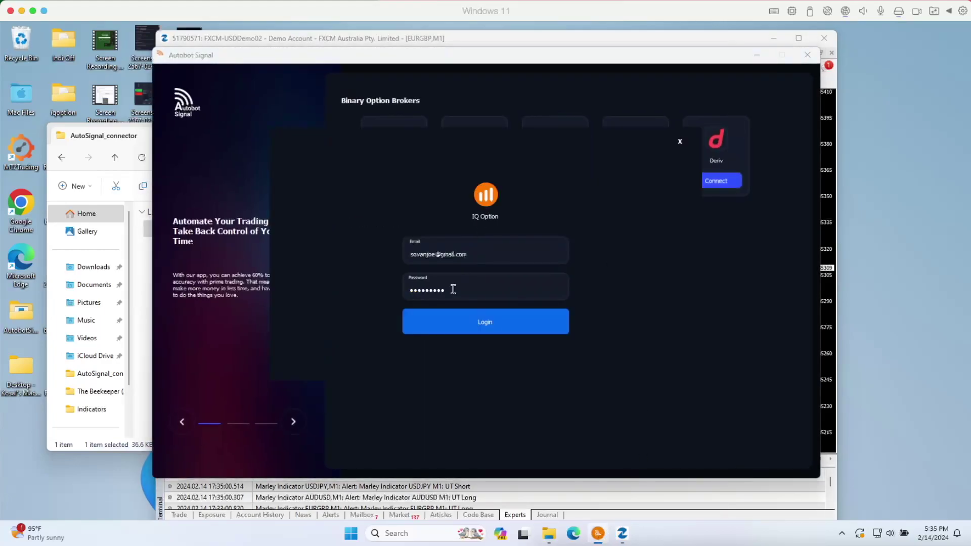
pyautogui.click(488, 327)
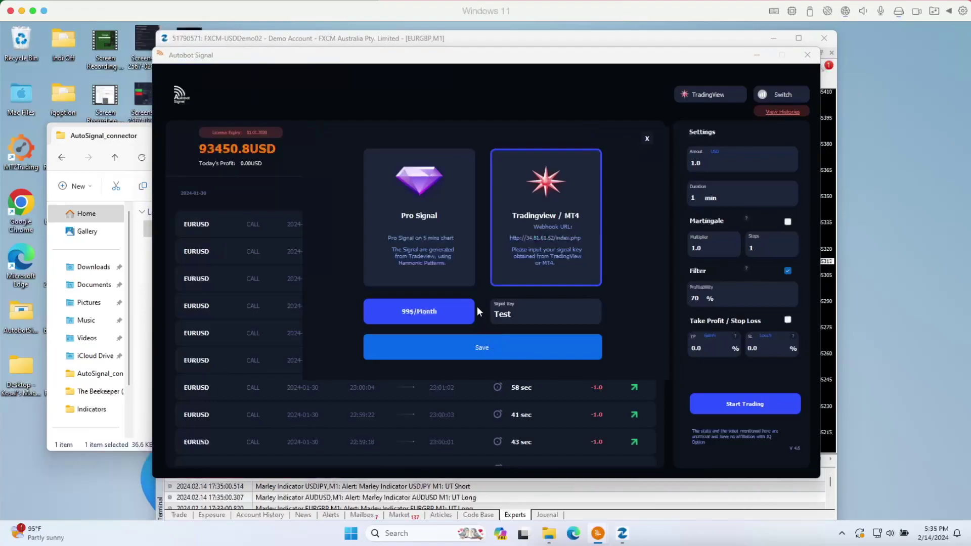
# - Replace the Tradingview / MT4 signal key with a new key, save it, and check it
pyautogui.doubleClick(510, 314)
pyautogui.write('abc')
pyautogui.moveTo(516, 313); pyautogui.dragTo(479, 316)
pyautogui.write('54321')
pyautogui.click(502, 349)
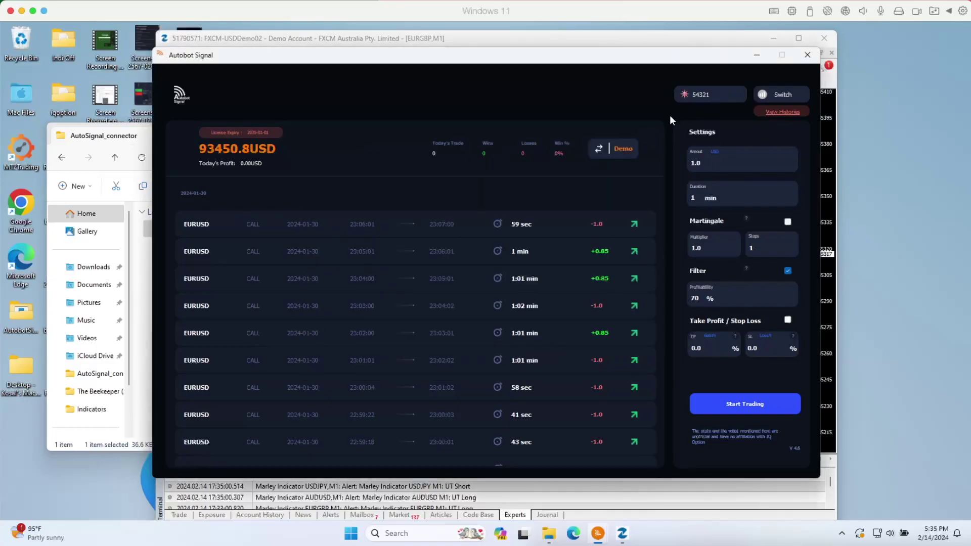
pyautogui.click(703, 96)
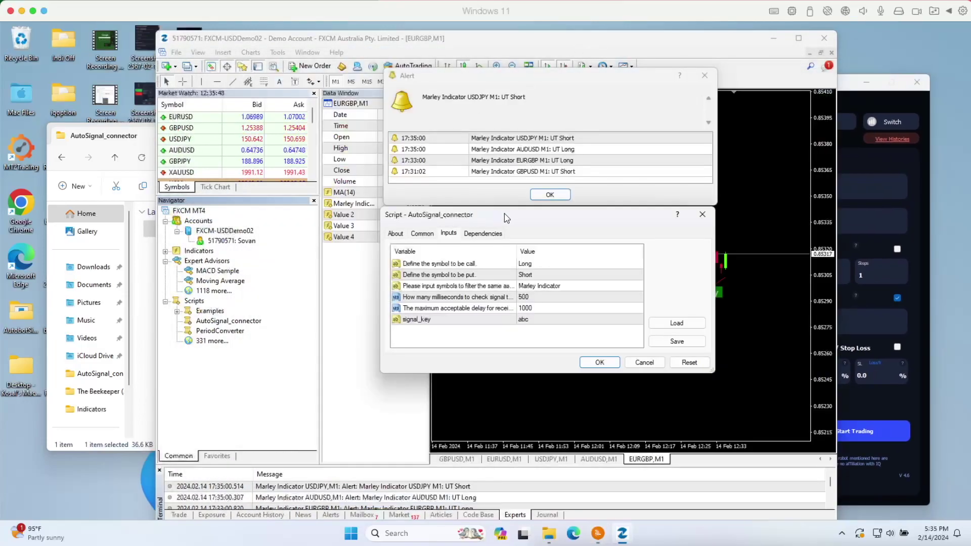
# - Set the script's signal_key to the Autobot Signal key and run AutoSignal_connector on EURGBP M1
pyautogui.doubleClick(528, 321)
pyautogui.write('54321')
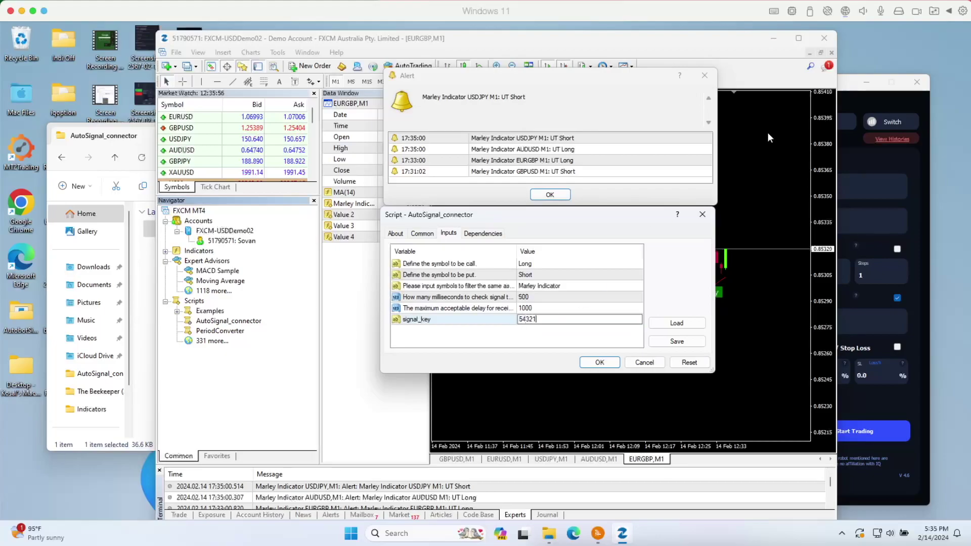
pyautogui.click(886, 172)
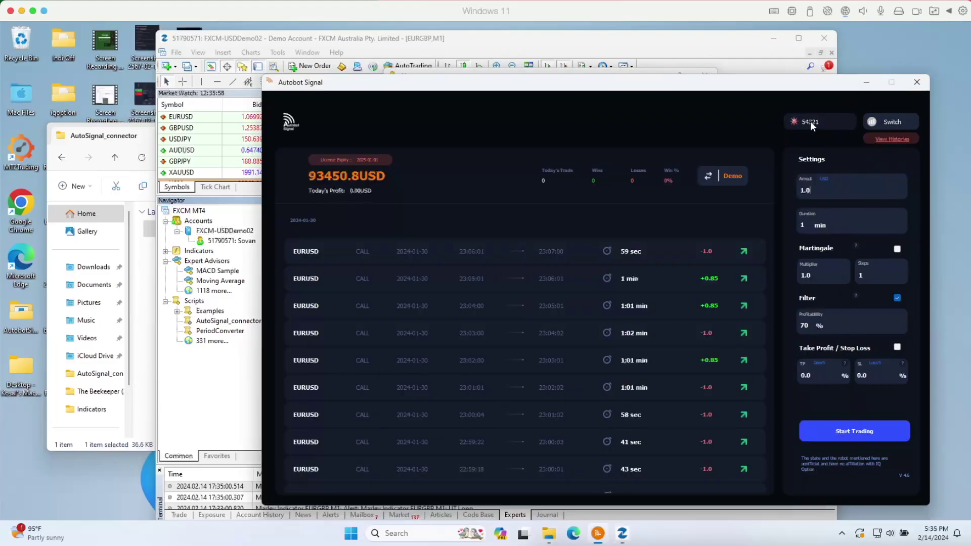
pyautogui.click(690, 40)
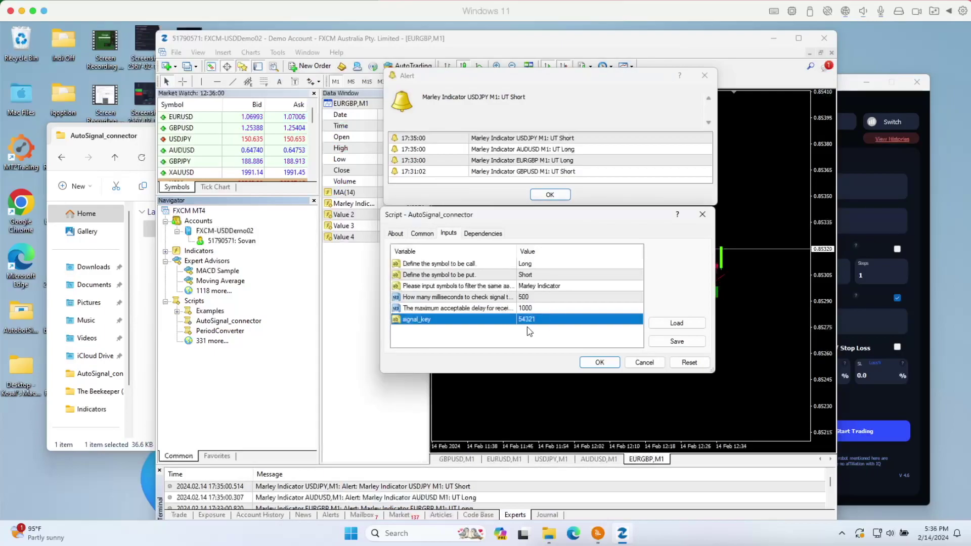
pyautogui.click(530, 342)
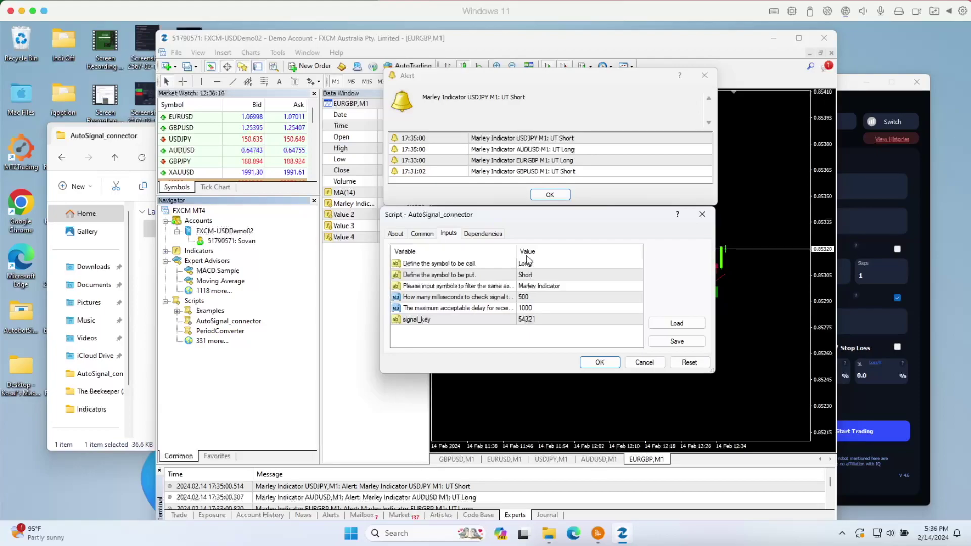
pyautogui.click(602, 363)
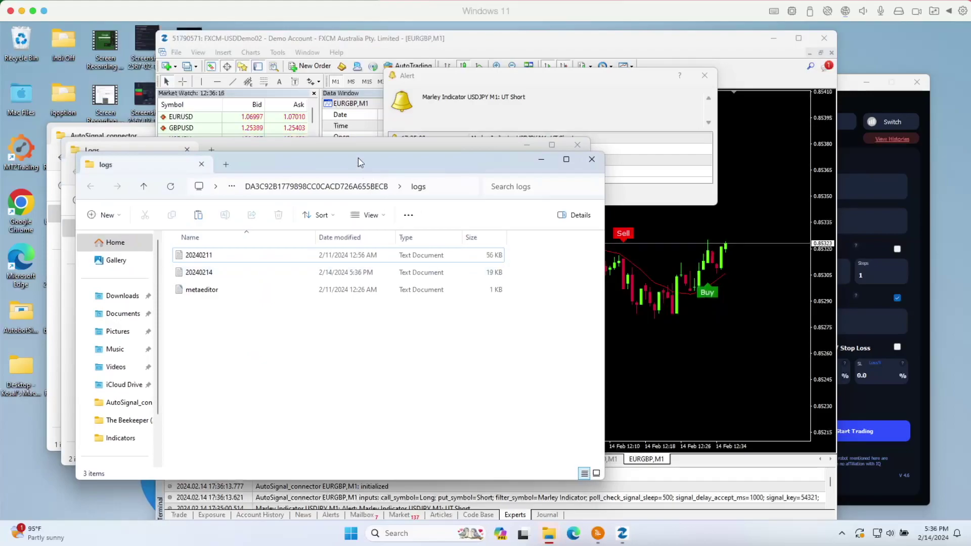
# - Move both logs Explorer windows left and narrow them until the Navigator and chart show
pyautogui.moveTo(358, 159); pyautogui.dragTo(332, 165)
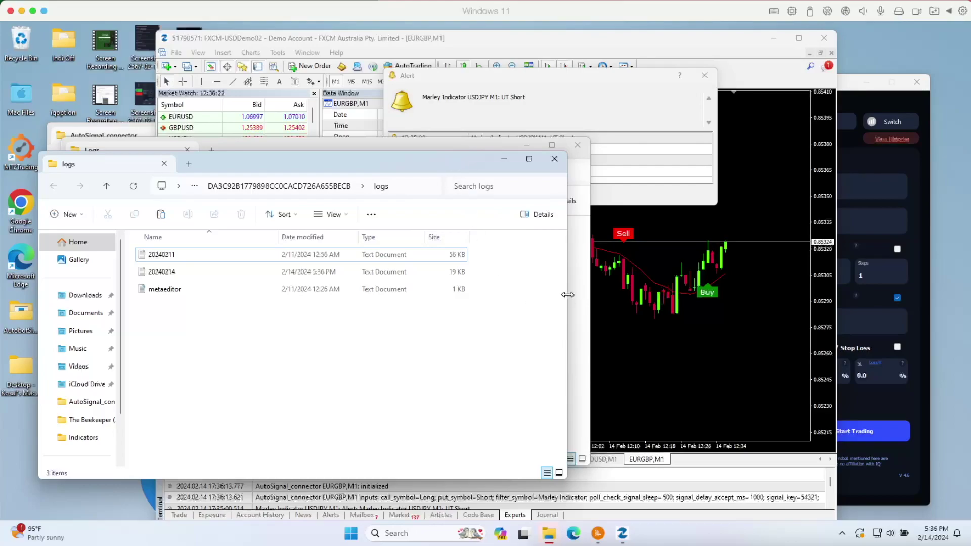
pyautogui.moveTo(568, 295); pyautogui.dragTo(202, 290)
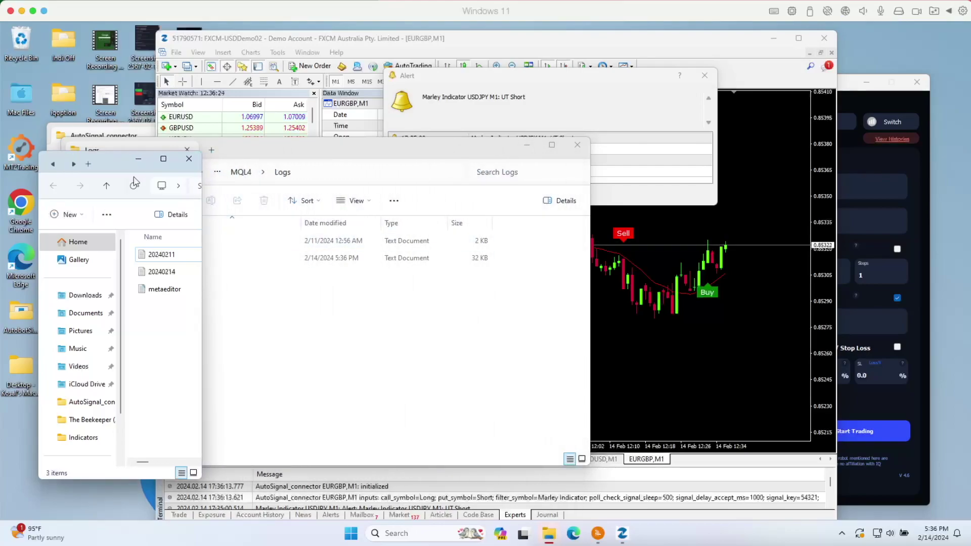
pyautogui.moveTo(114, 165); pyautogui.dragTo(99, 166)
pyautogui.moveTo(285, 155); pyautogui.dragTo(245, 153)
pyautogui.moveTo(550, 307); pyautogui.dragTo(167, 302)
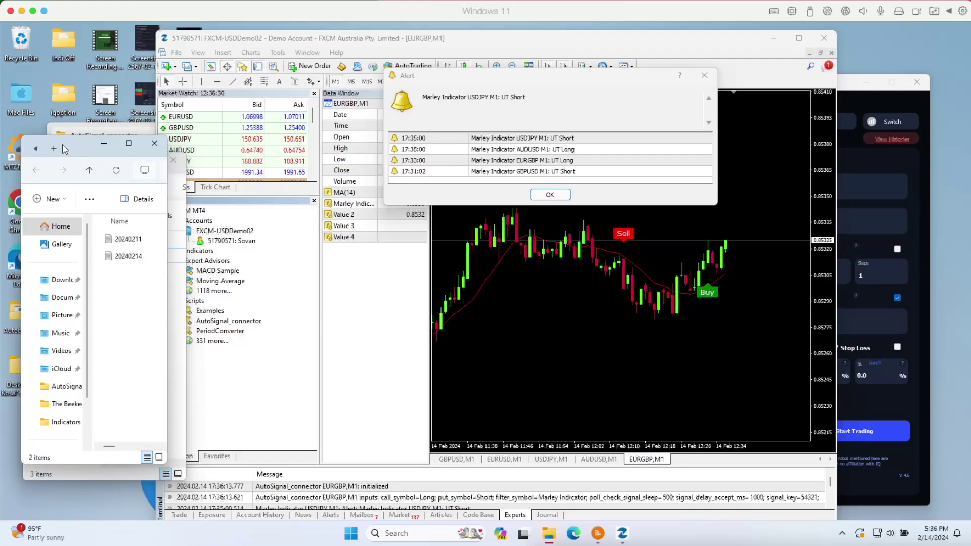
pyautogui.moveTo(64, 148); pyautogui.dragTo(96, 170)
pyautogui.click(180, 377)
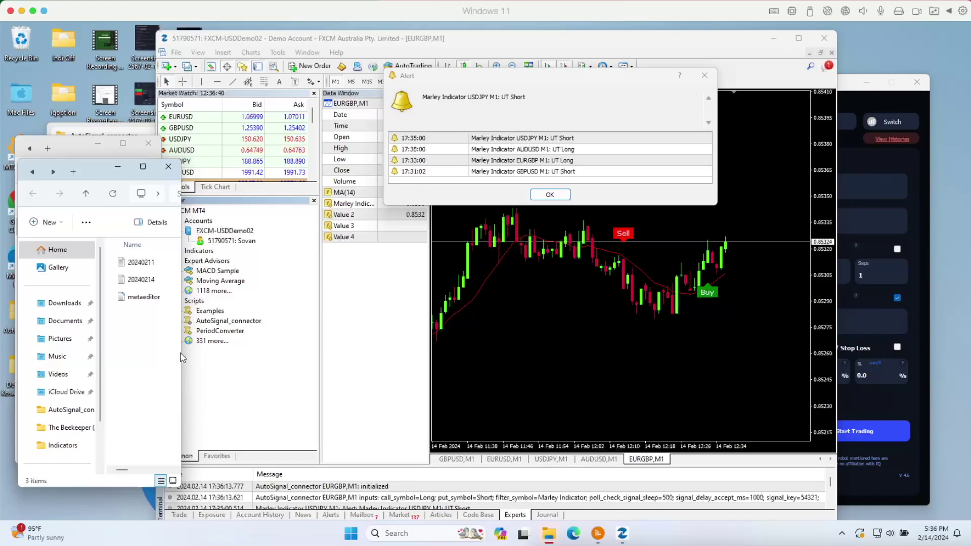
pyautogui.moveTo(183, 352); pyautogui.dragTo(167, 352)
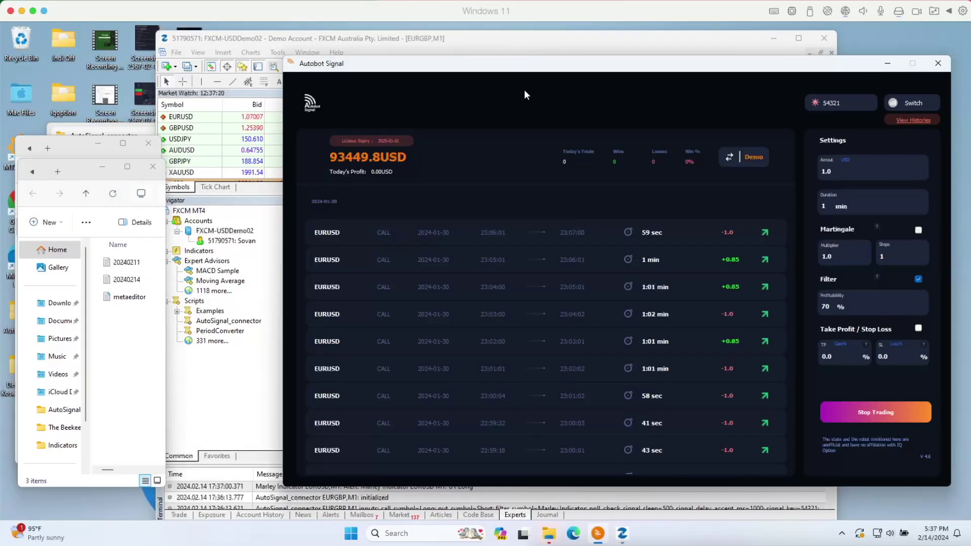
# - Bring the MetaTrader 4 terminal in front of Autobot Signal to see the new alerts
pyautogui.click(516, 51)
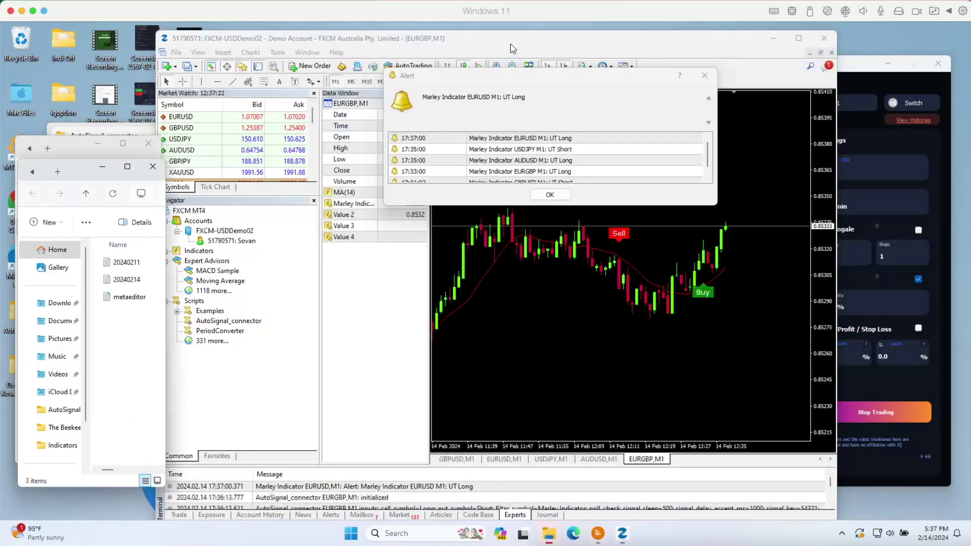